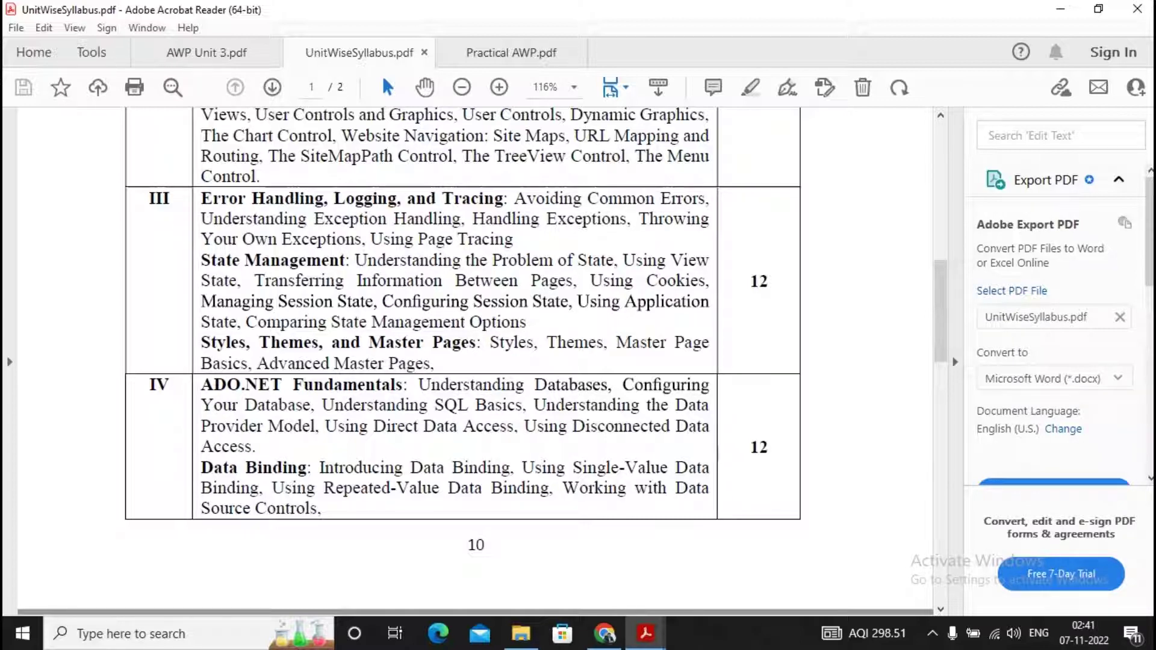
Switch from the UnitWiseSyllabus tab to the Practical AWP document's practicals list.
key(ctrl+Tab)
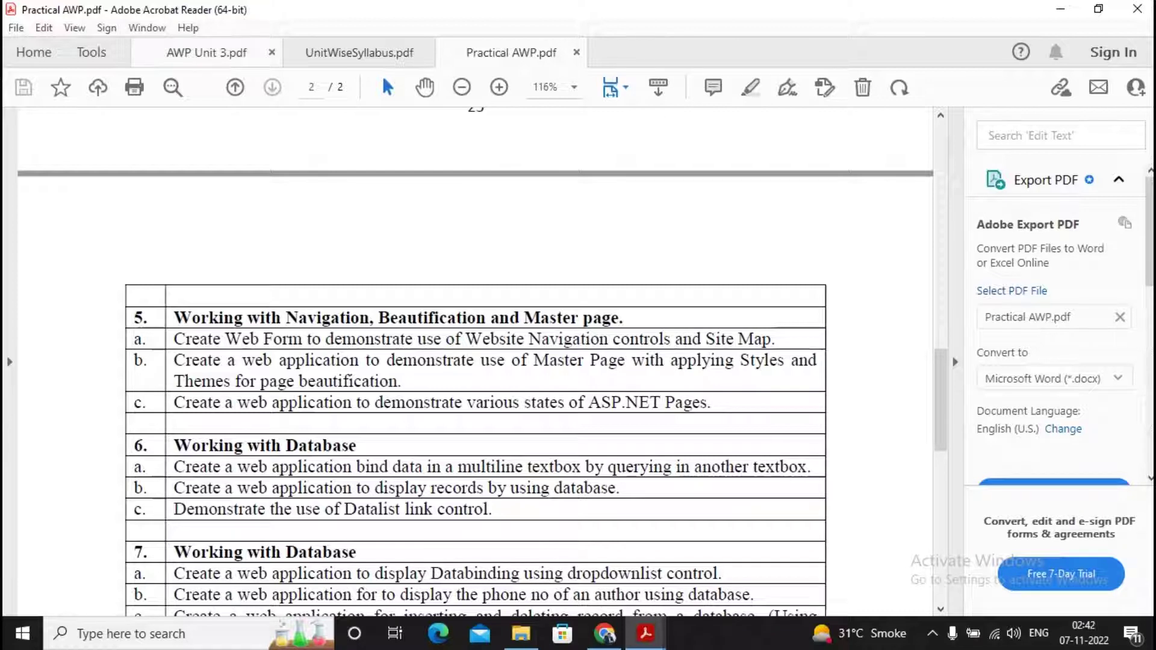
Show the AWP Unit 3 title page with the Export PDF pane collapsed.
click(207, 52)
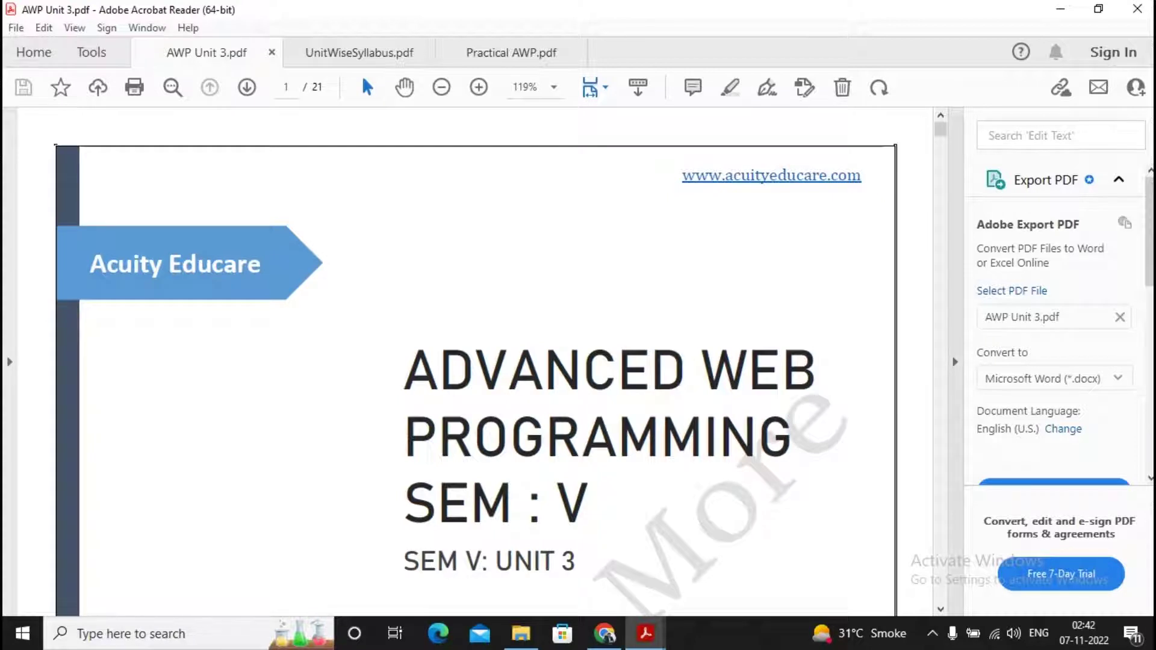
click(955, 362)
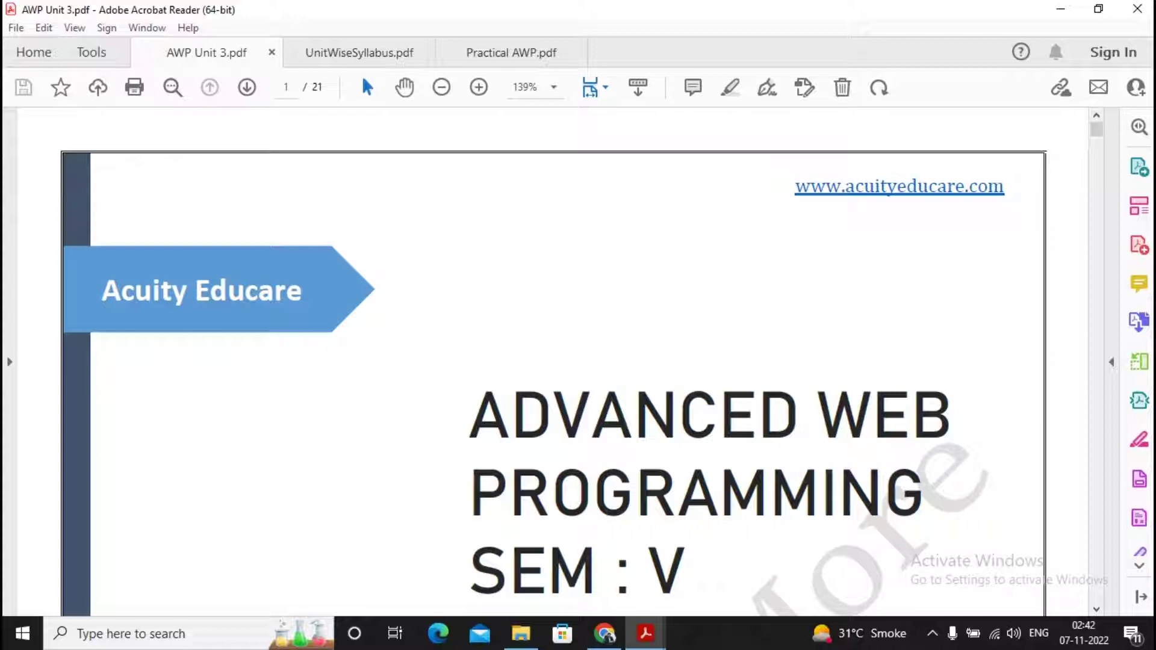
scroll(553, 361, down, 5)
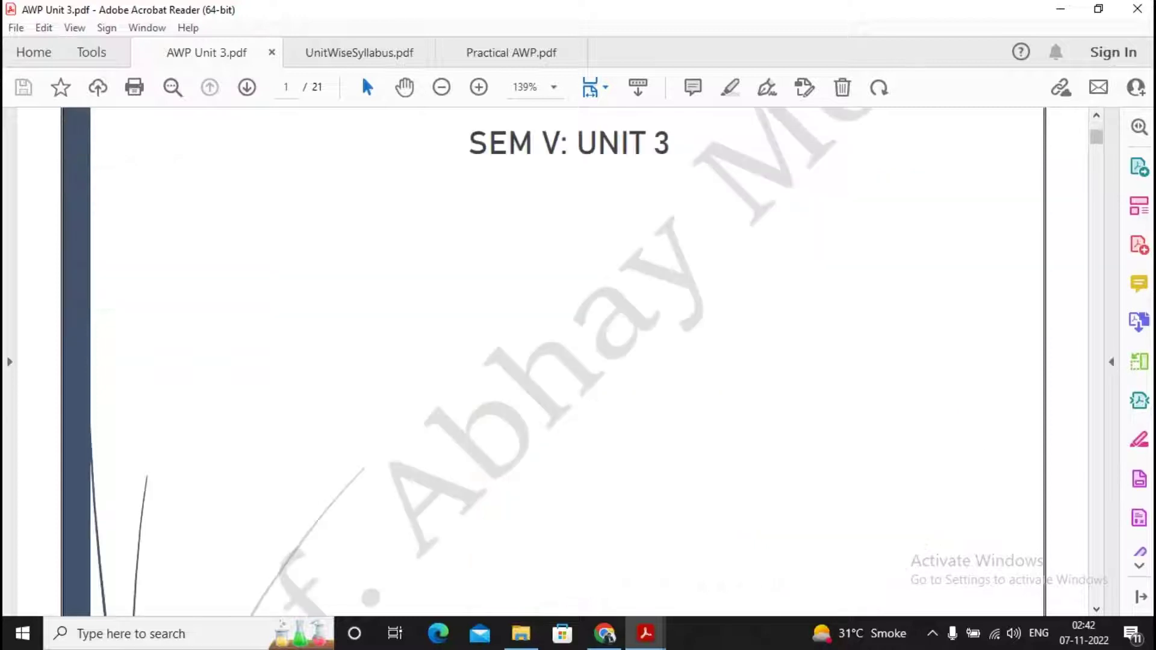
scroll(552, 361, down, 5)
scroll(553, 361, down, 5)
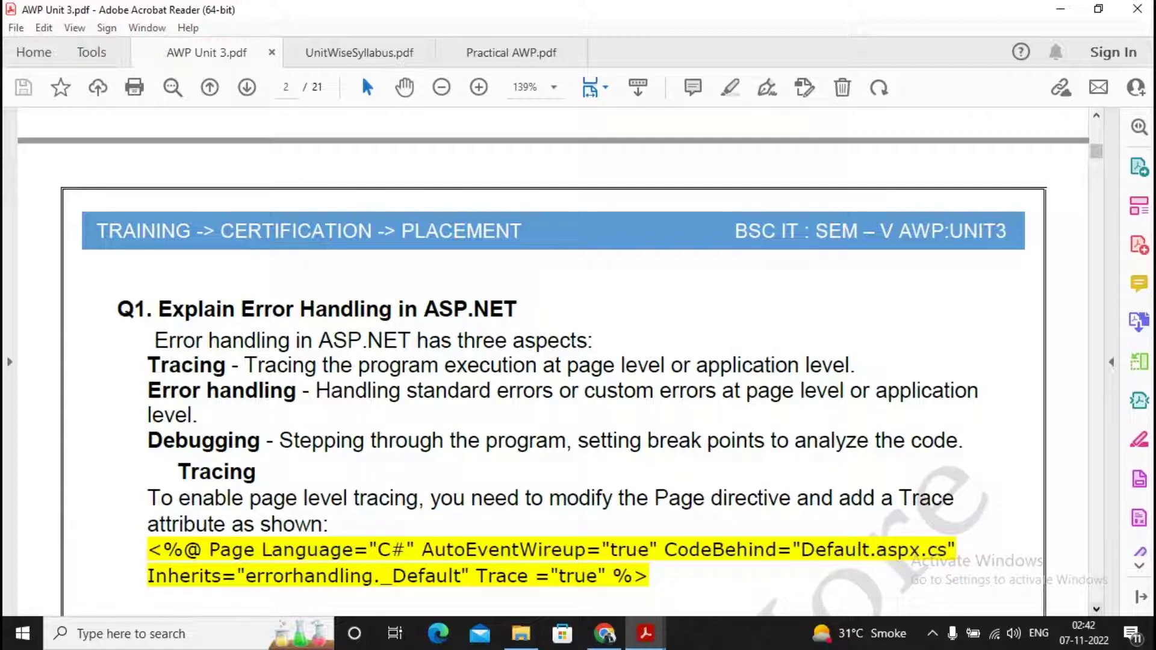
scroll(552, 361, down, 1)
scroll(553, 361, down, 4)
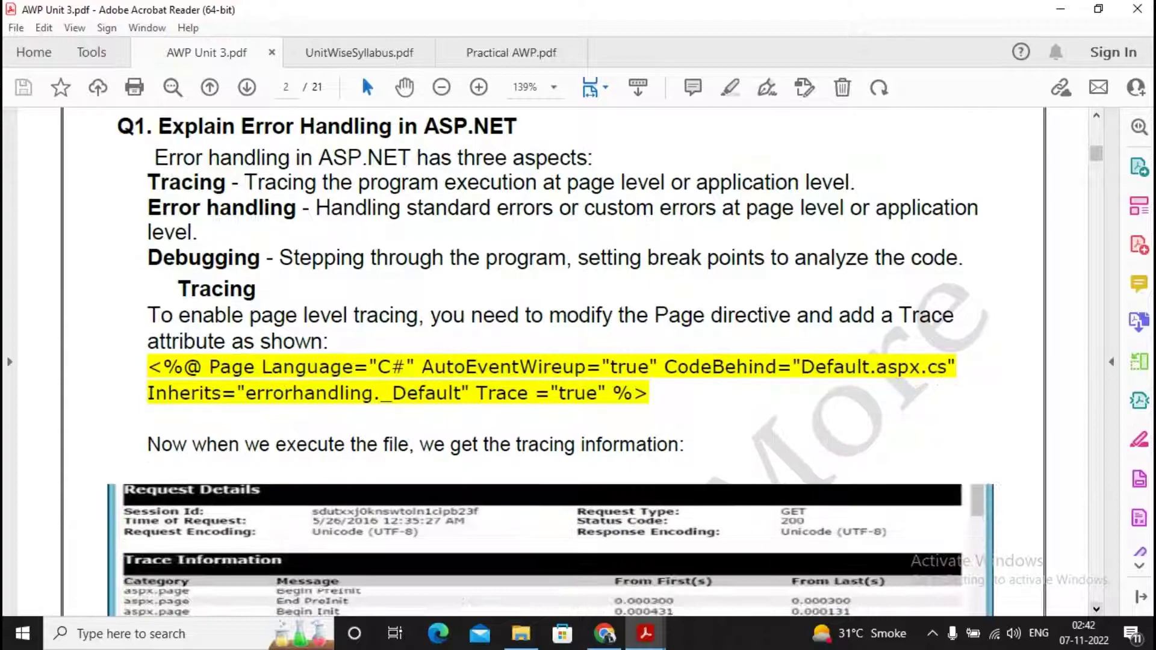
scroll(553, 362, down, 5)
scroll(552, 361, down, 1)
scroll(553, 361, down, 3)
scroll(553, 361, down, 4)
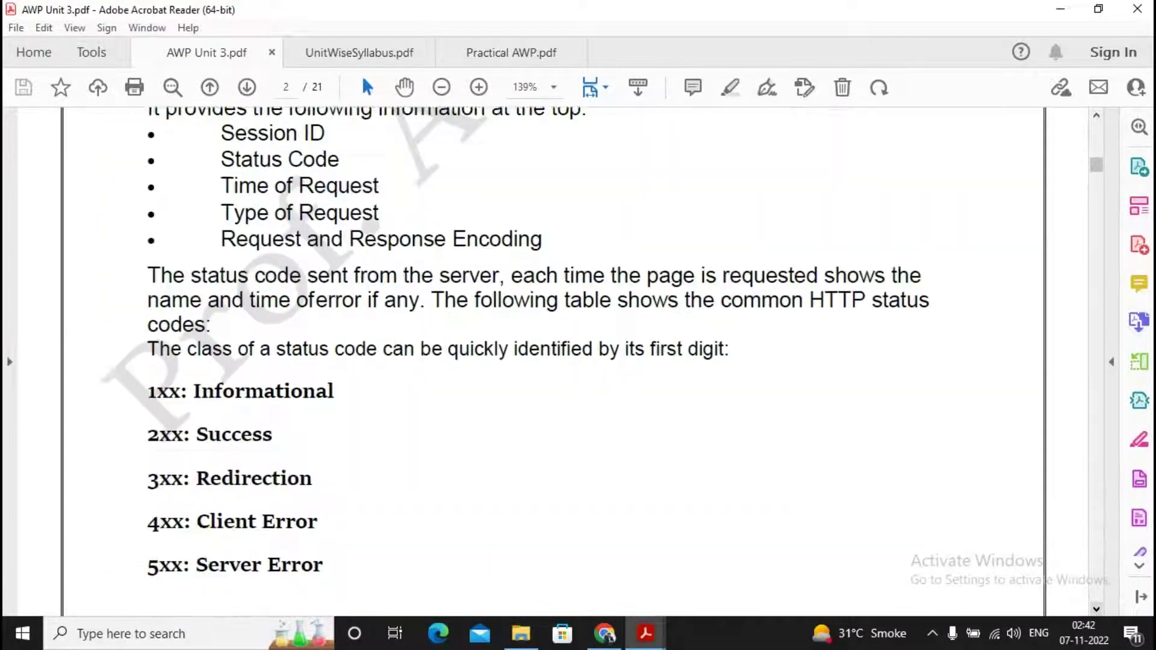
scroll(552, 362, down, 4)
scroll(553, 361, down, 1)
scroll(553, 361, down, 2)
scroll(552, 361, down, 4)
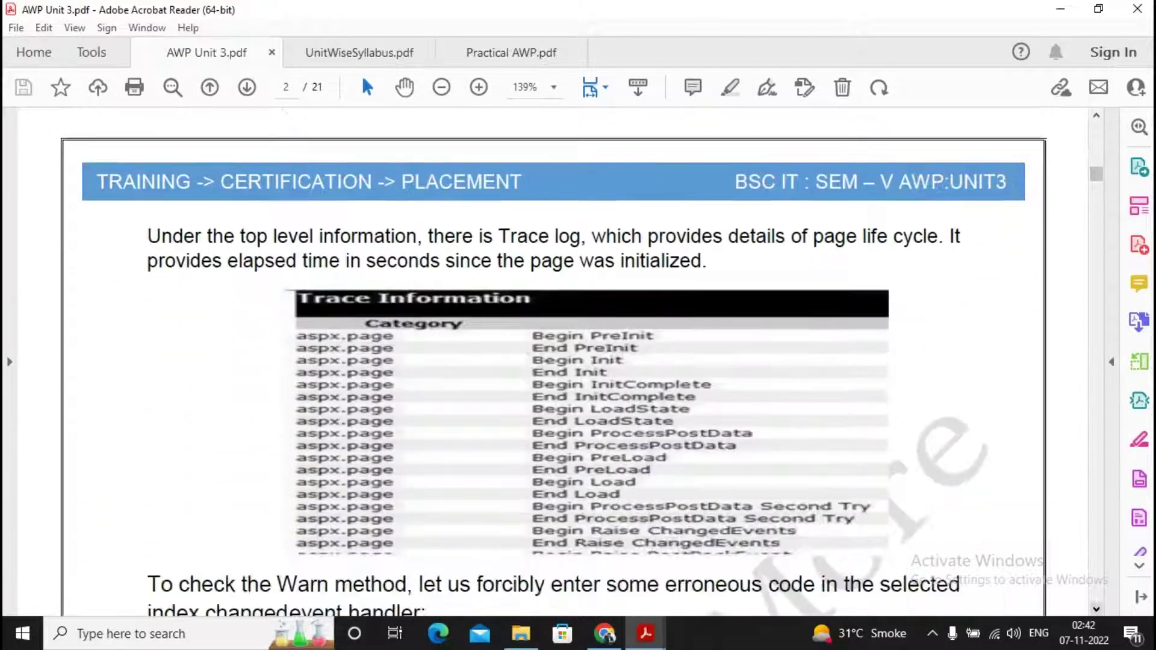
scroll(554, 362, down, 5)
scroll(552, 361, down, 7)
scroll(553, 362, down, 1)
scroll(553, 361, down, 2)
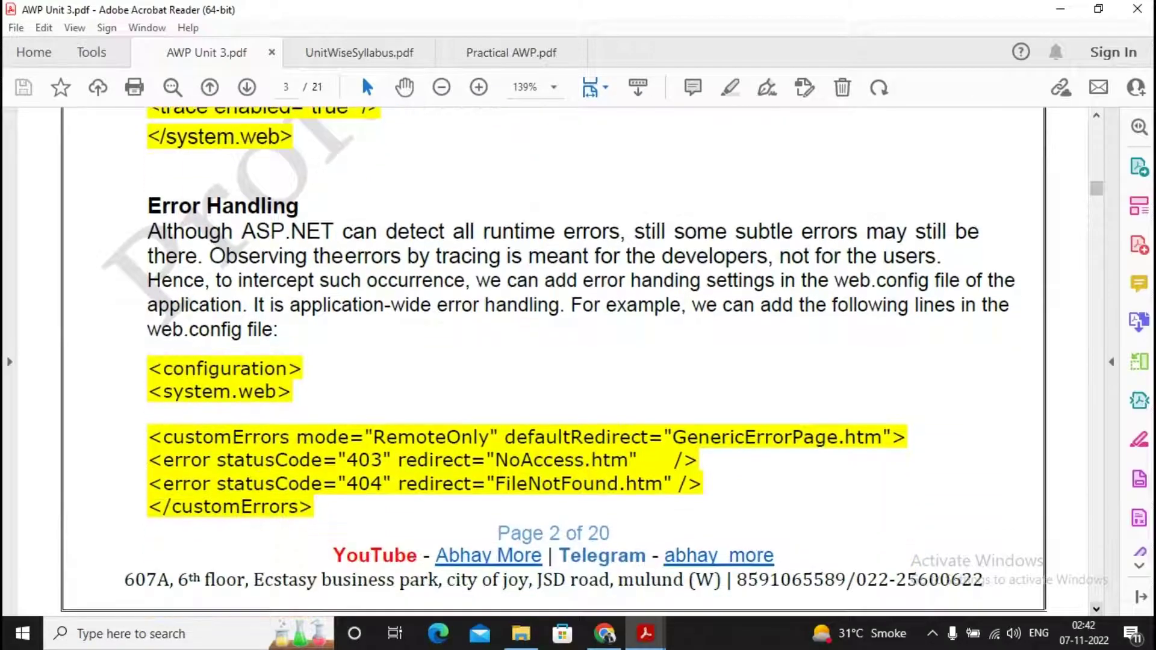
scroll(553, 362, down, 5)
scroll(553, 361, down, 5)
scroll(552, 361, down, 1)
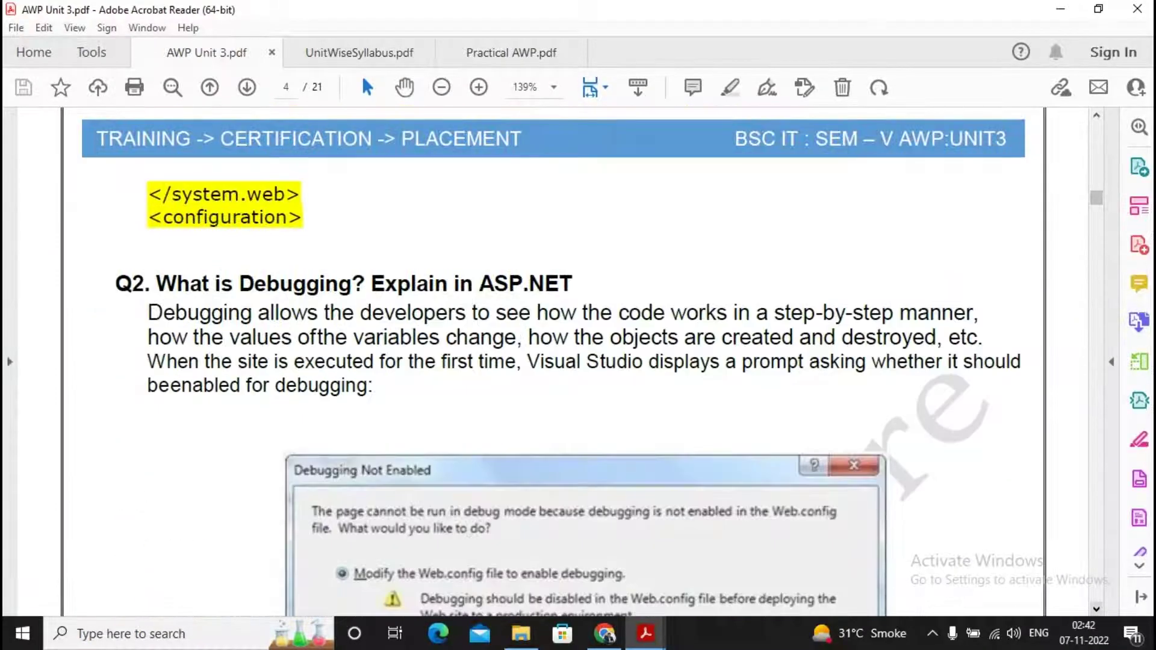
scroll(554, 361, down, 1)
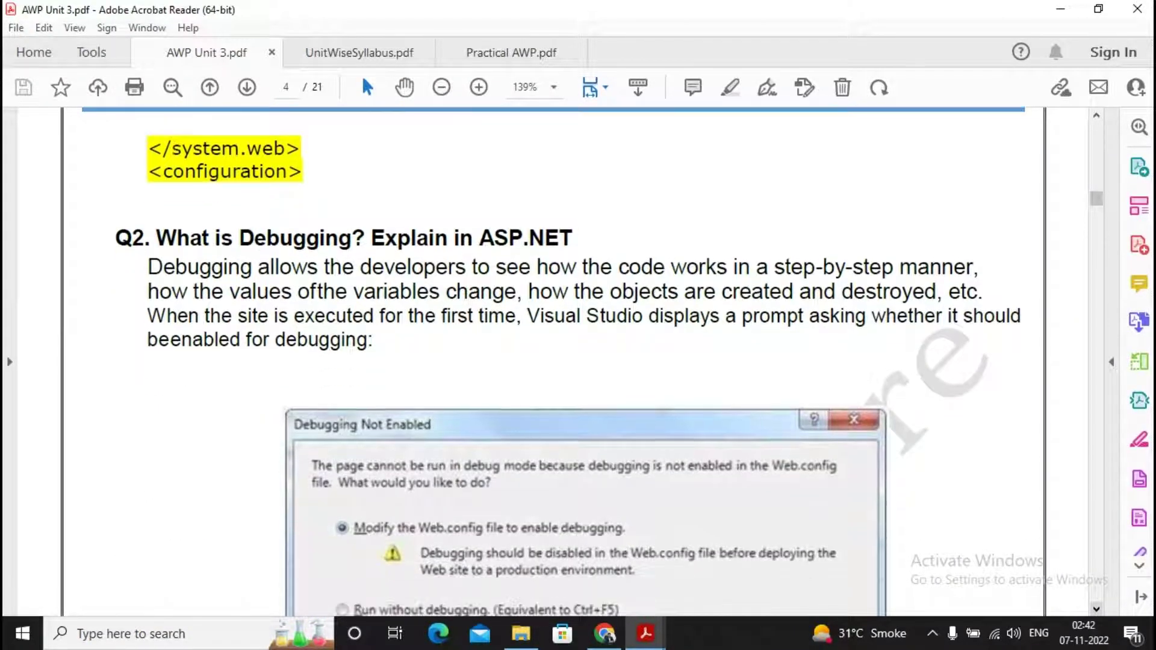
scroll(553, 361, down, 1)
scroll(553, 362, down, 2)
scroll(553, 361, down, 4)
scroll(553, 362, down, 5)
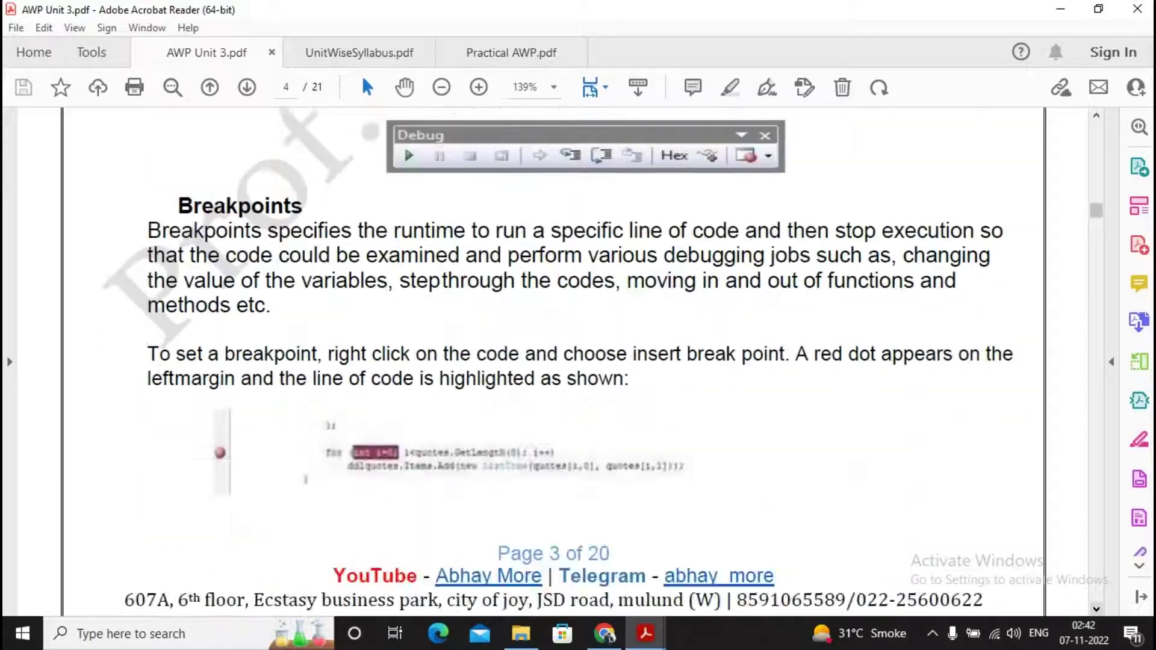
scroll(553, 362, down, 1)
scroll(552, 361, down, 1)
scroll(553, 361, down, 5)
scroll(553, 362, down, 4)
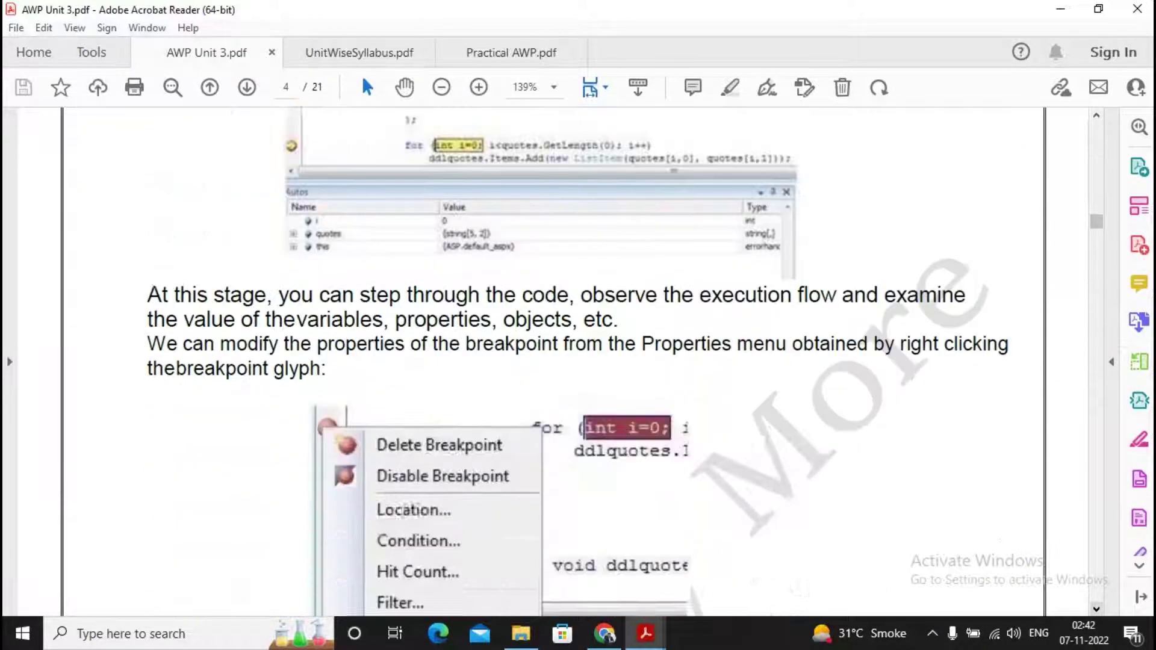
scroll(553, 361, down, 2)
scroll(552, 362, down, 1)
scroll(553, 362, down, 1)
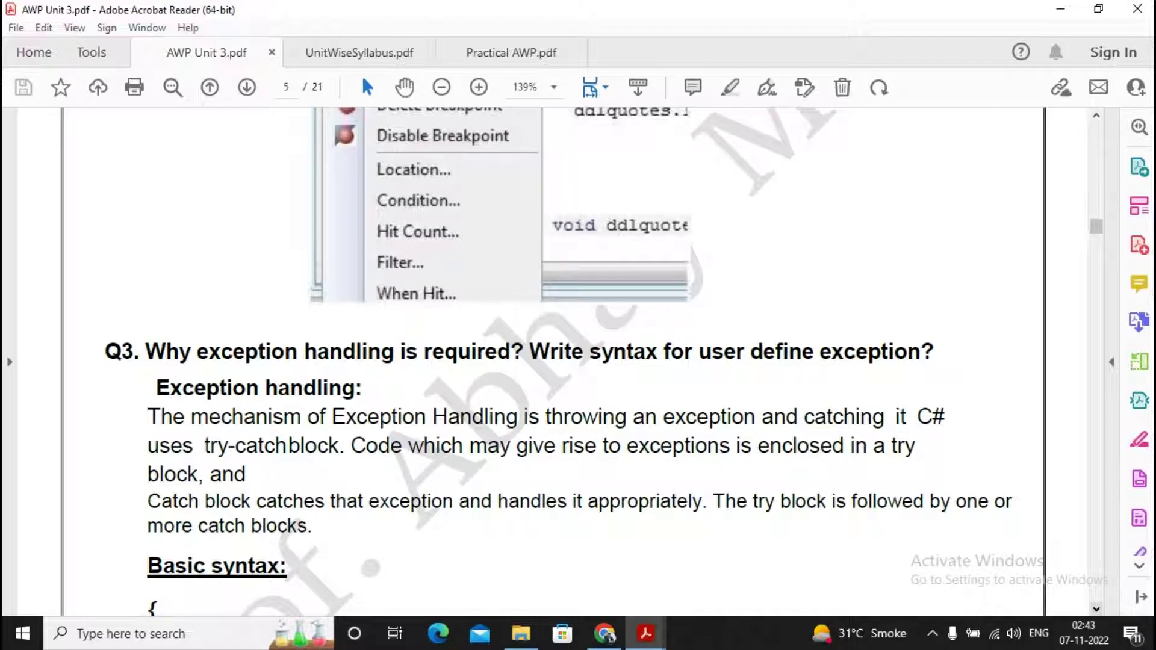
scroll(578, 361, down, 1)
scroll(578, 362, down, 2)
scroll(579, 361, down, 5)
scroll(578, 362, down, 3)
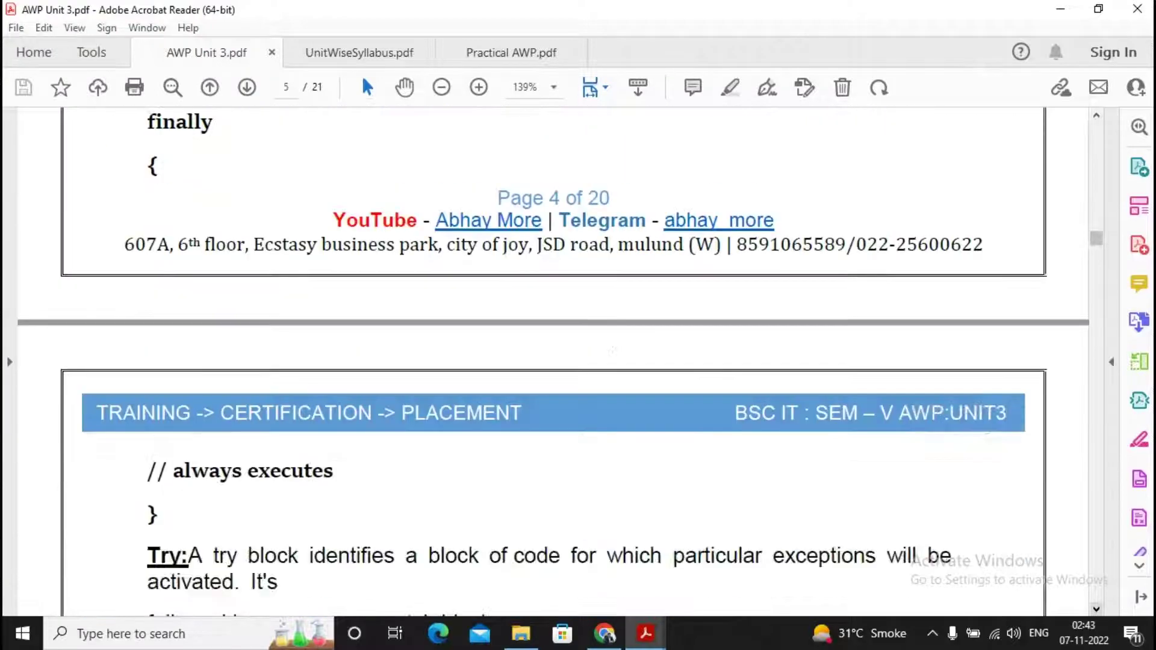
scroll(579, 361, down, 5)
scroll(578, 361, down, 1)
scroll(579, 361, down, 2)
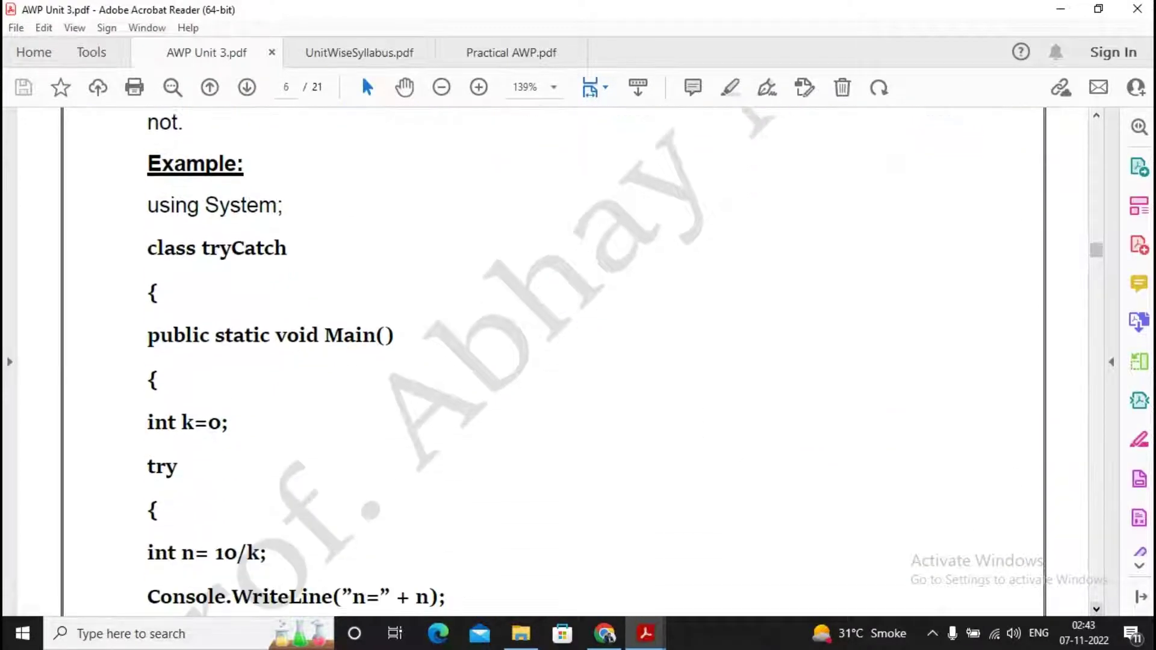
scroll(578, 361, down, 3)
scroll(578, 362, down, 4)
scroll(578, 361, down, 4)
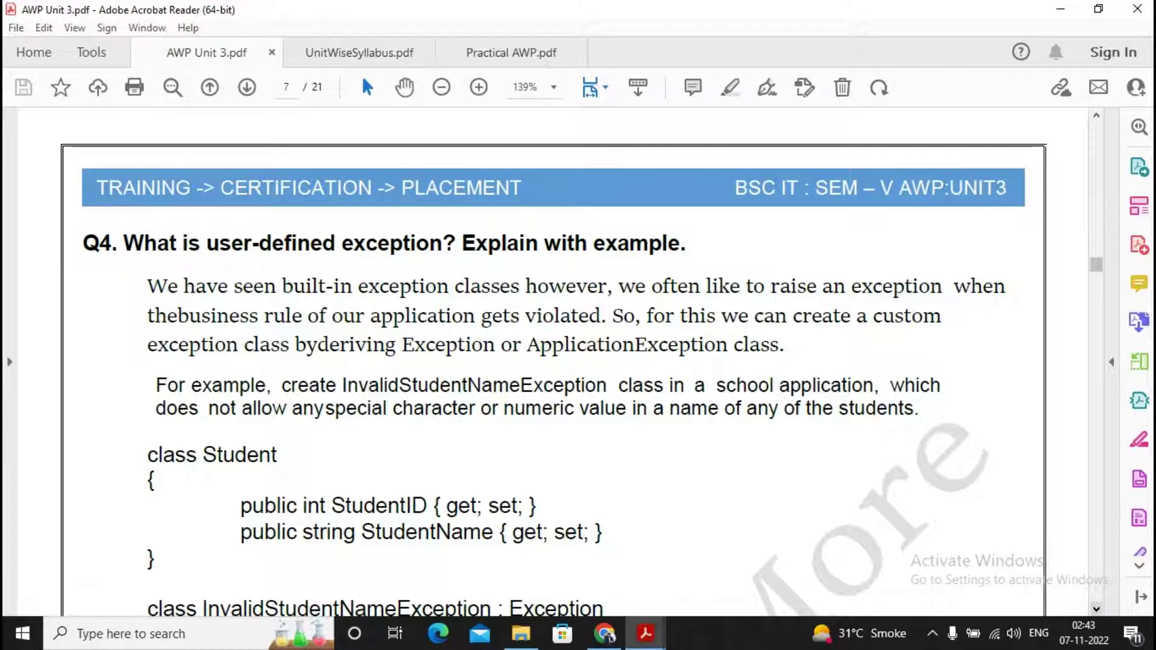
scroll(578, 361, down, 1)
scroll(578, 362, down, 2)
scroll(578, 362, down, 4)
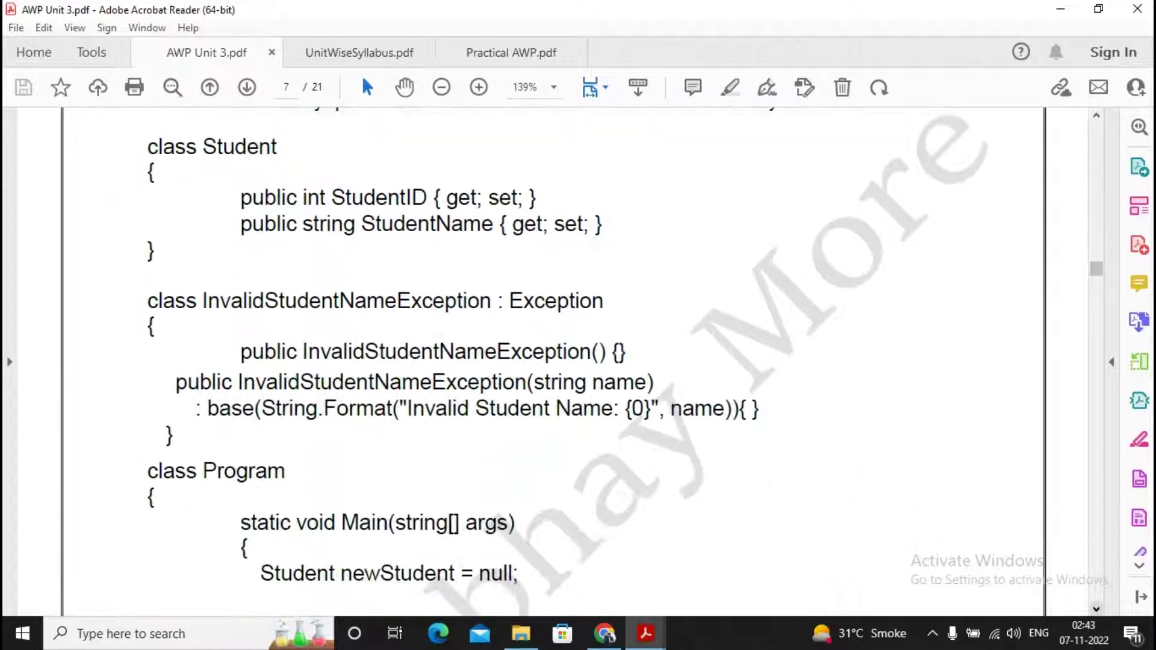
scroll(578, 362, down, 1)
scroll(578, 362, down, 1)
scroll(577, 362, down, 2)
scroll(578, 361, down, 2)
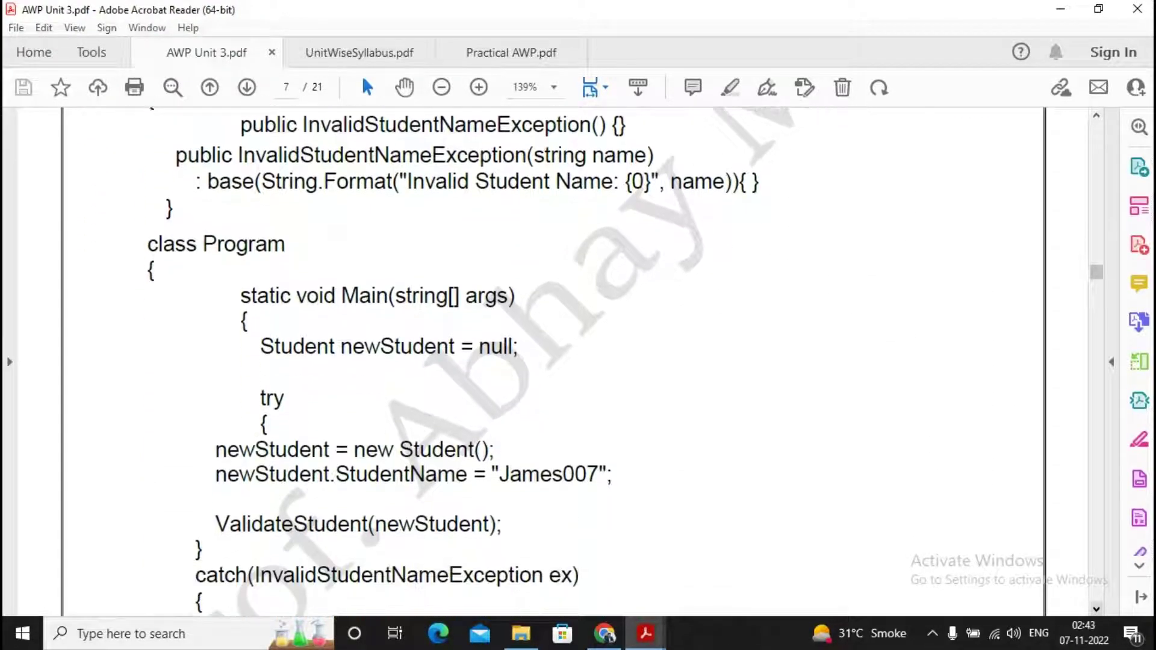
scroll(578, 362, down, 3)
scroll(578, 361, down, 7)
scroll(578, 361, down, 6)
scroll(578, 361, down, 1)
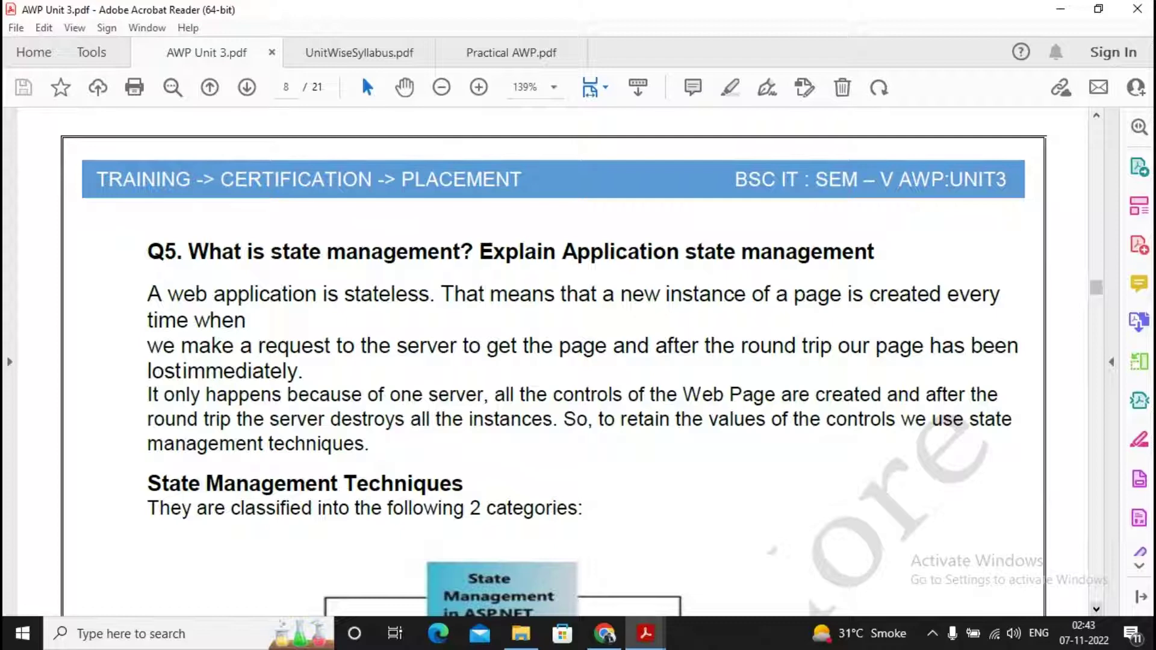
scroll(578, 361, down, 1)
scroll(579, 361, down, 3)
scroll(578, 361, down, 5)
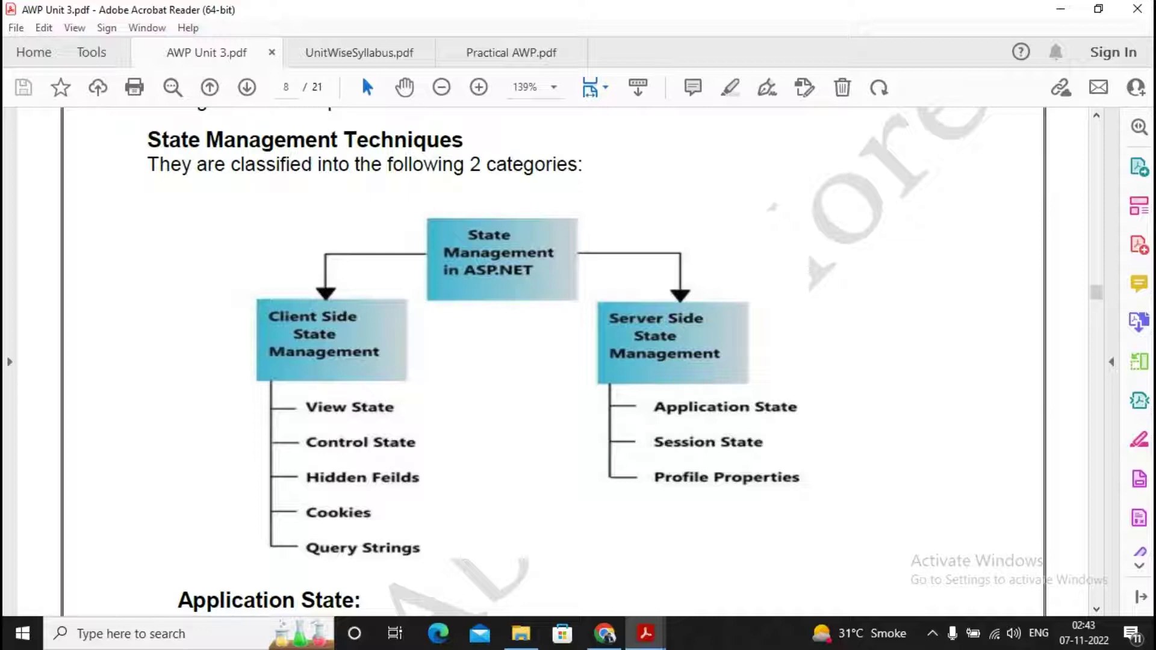
scroll(579, 362, down, 1)
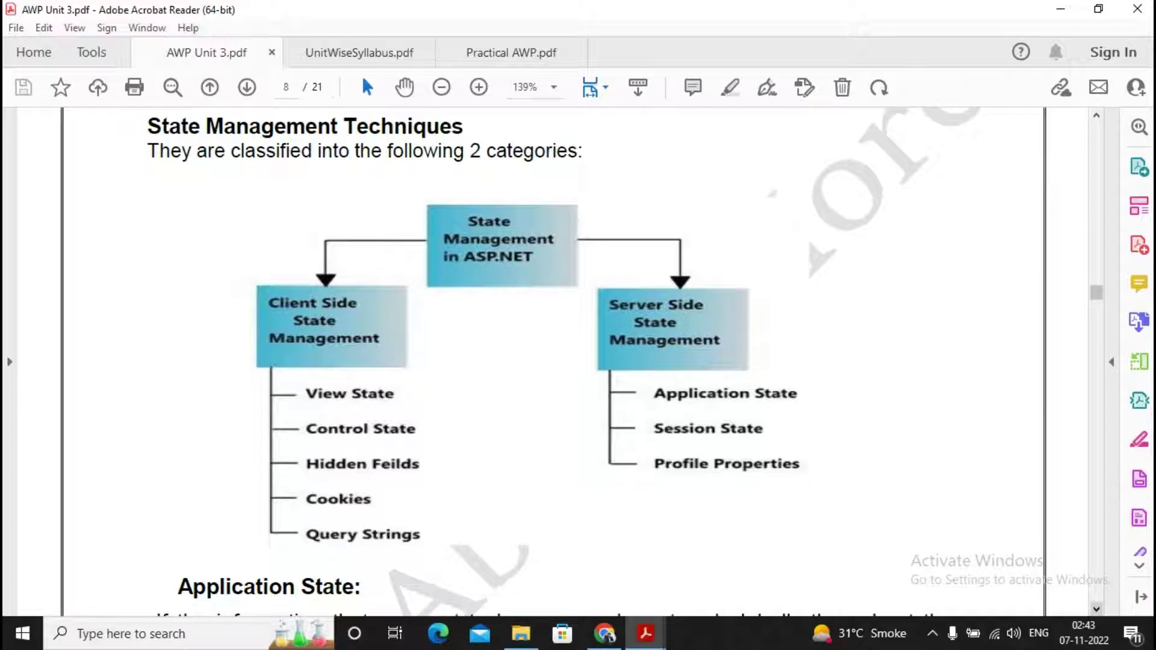
scroll(578, 361, down, 2)
scroll(578, 362, down, 6)
scroll(577, 362, down, 10)
scroll(578, 361, down, 12)
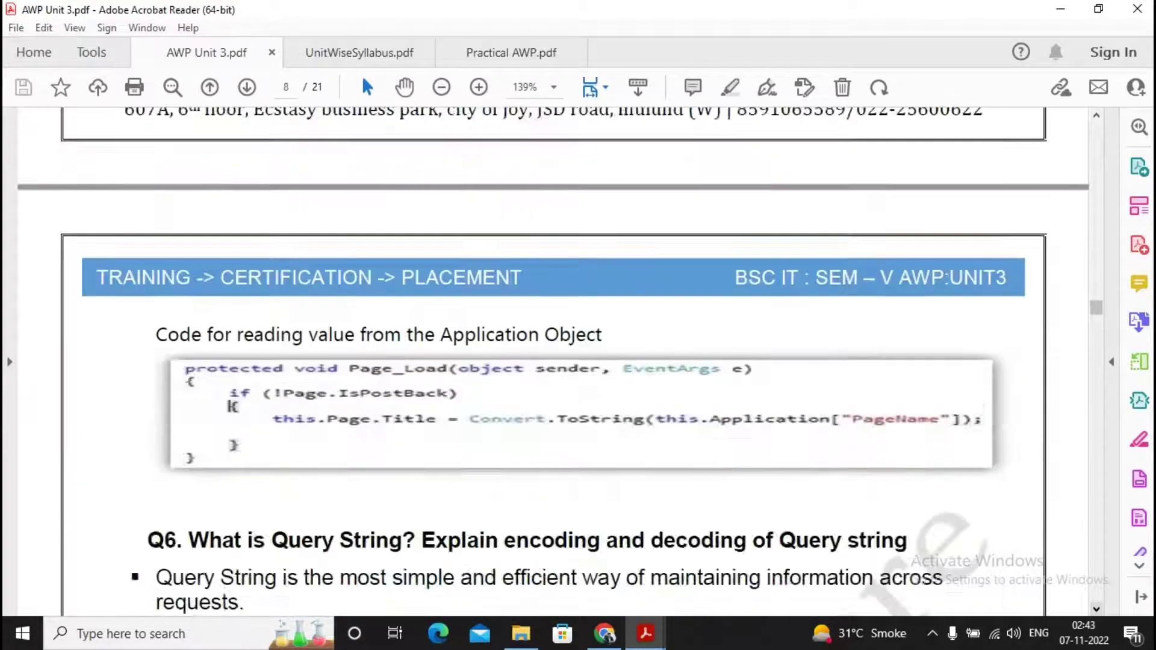
scroll(578, 361, down, 7)
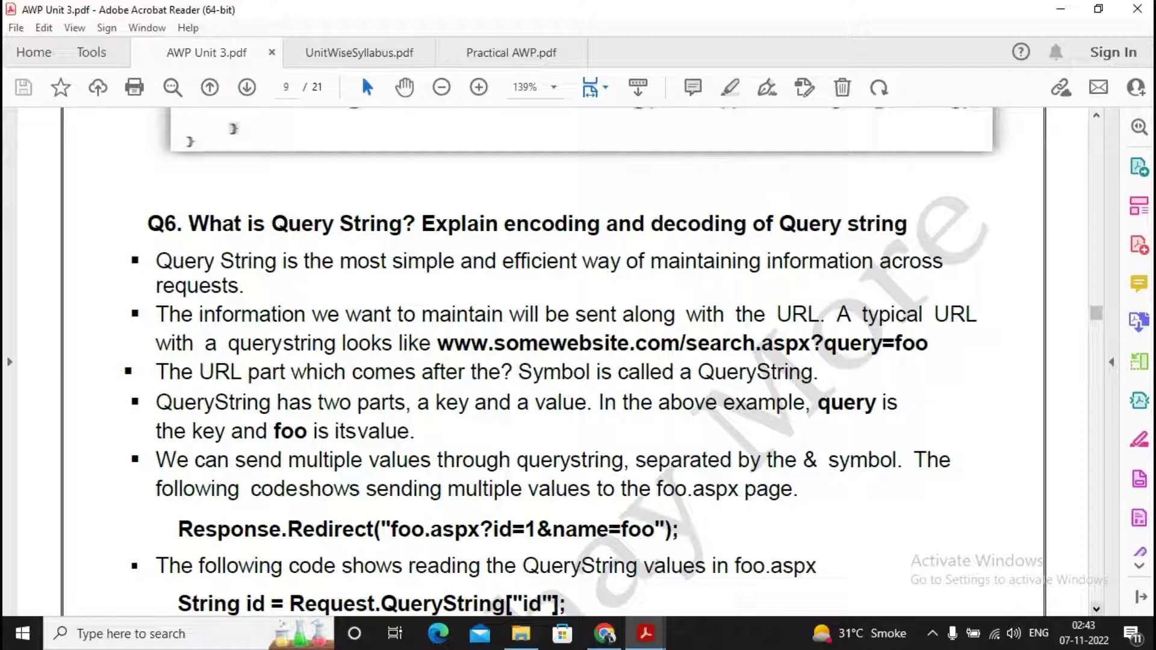
scroll(578, 361, down, 2)
scroll(579, 361, down, 2)
scroll(579, 362, down, 4)
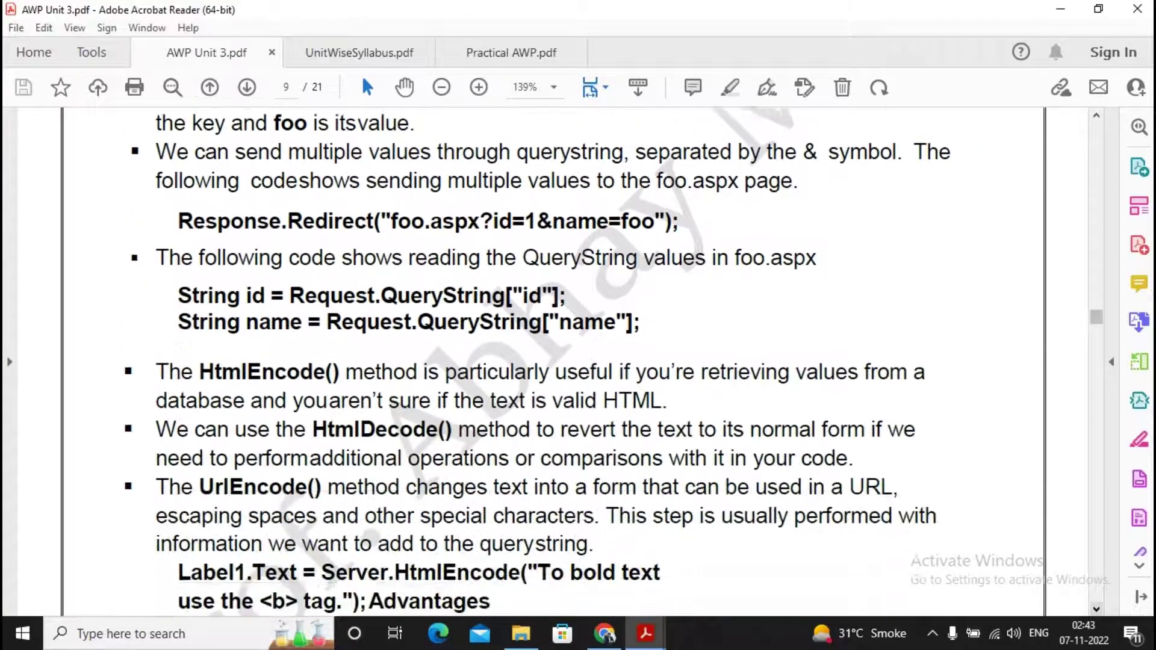
scroll(578, 361, down, 2)
scroll(577, 361, down, 3)
scroll(578, 361, down, 5)
scroll(578, 361, down, 7)
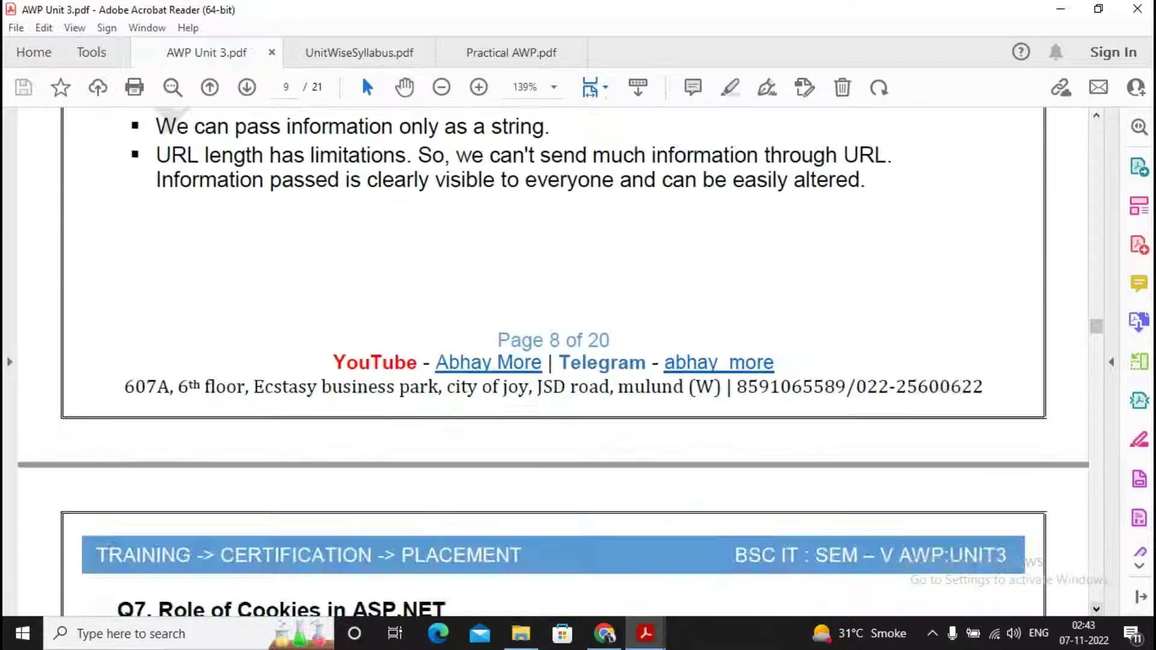
scroll(578, 362, down, 8)
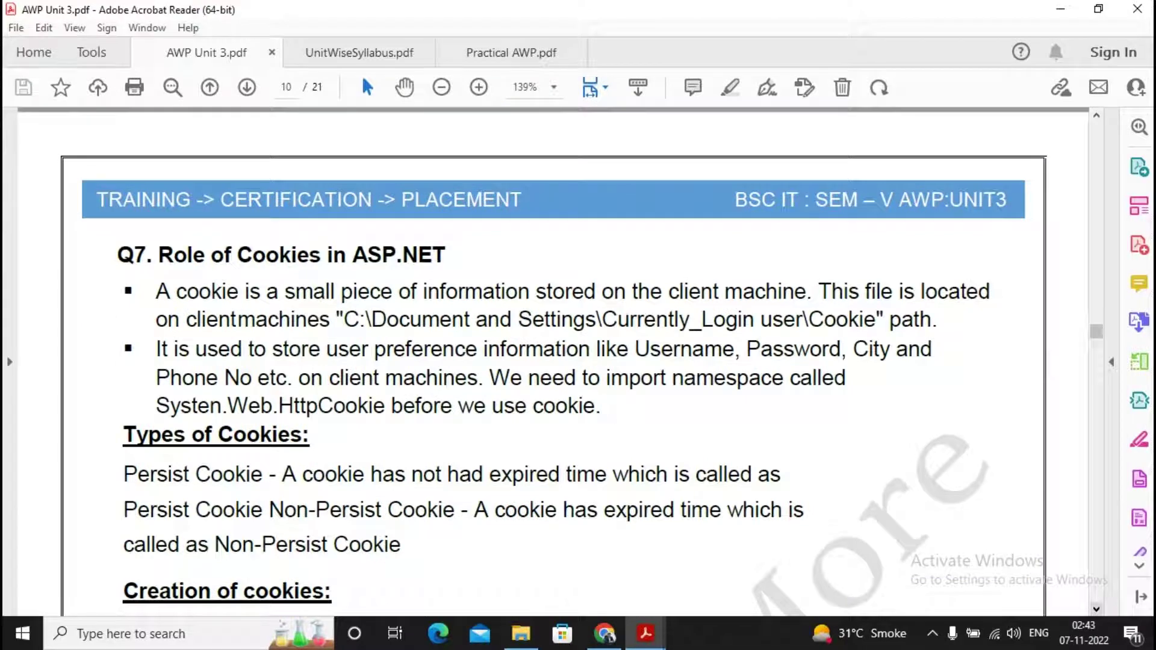
scroll(578, 362, down, 1)
scroll(578, 362, down, 1)
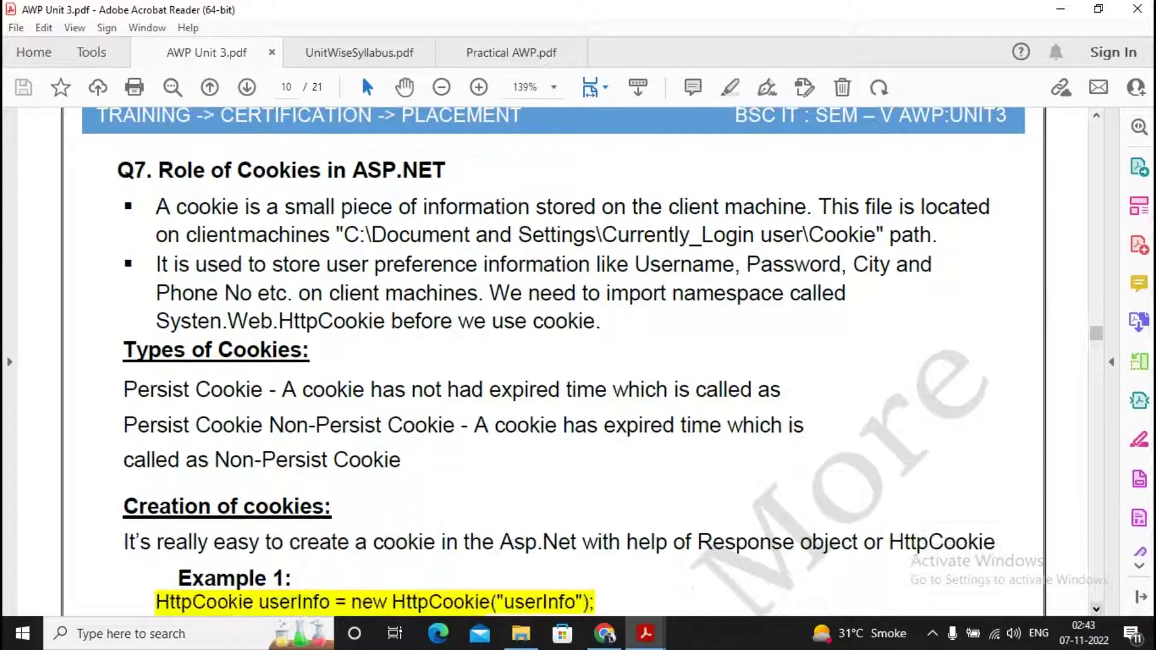
scroll(578, 361, down, 1)
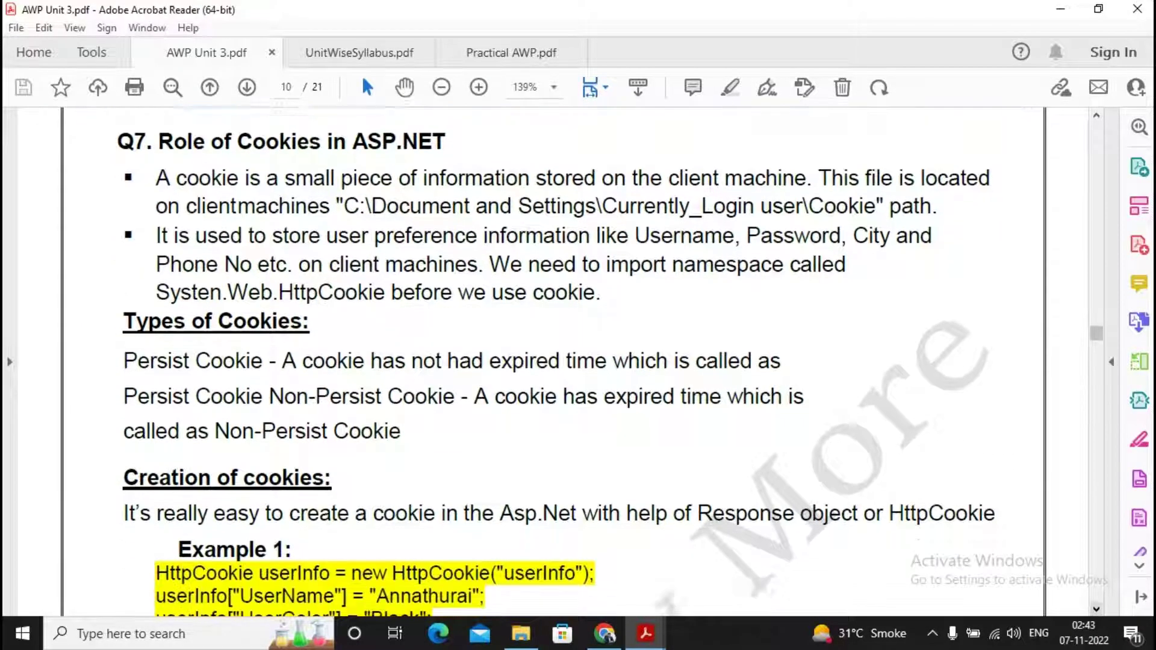
scroll(578, 361, down, 5)
scroll(578, 362, down, 1)
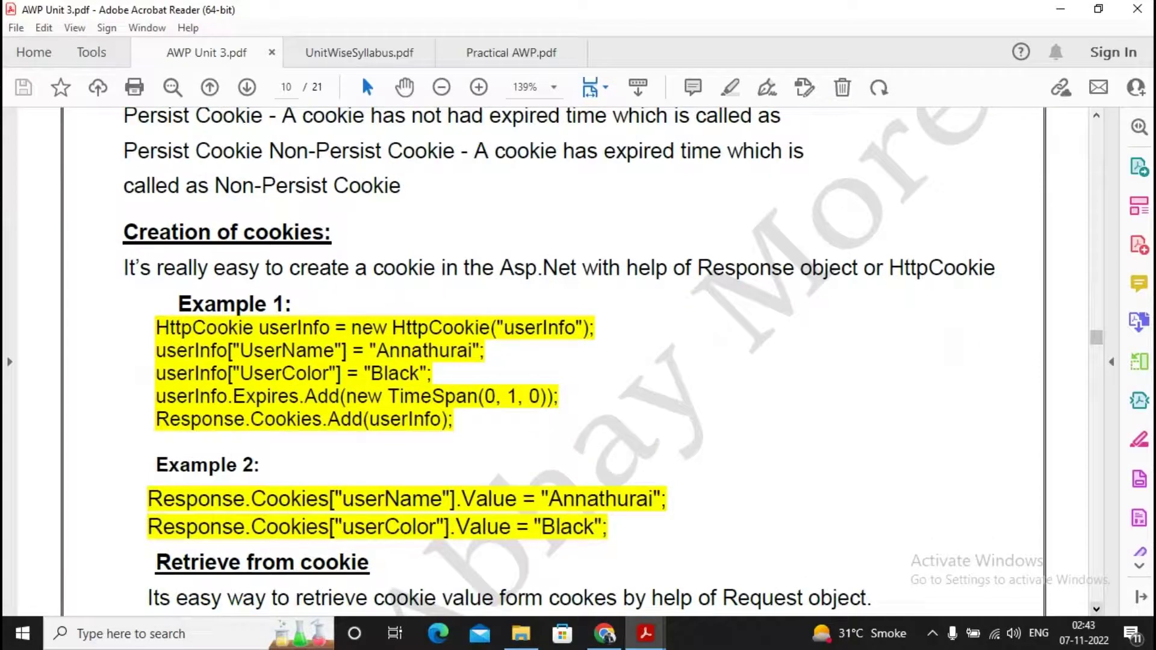
scroll(577, 362, down, 1)
scroll(578, 361, down, 2)
scroll(577, 362, down, 3)
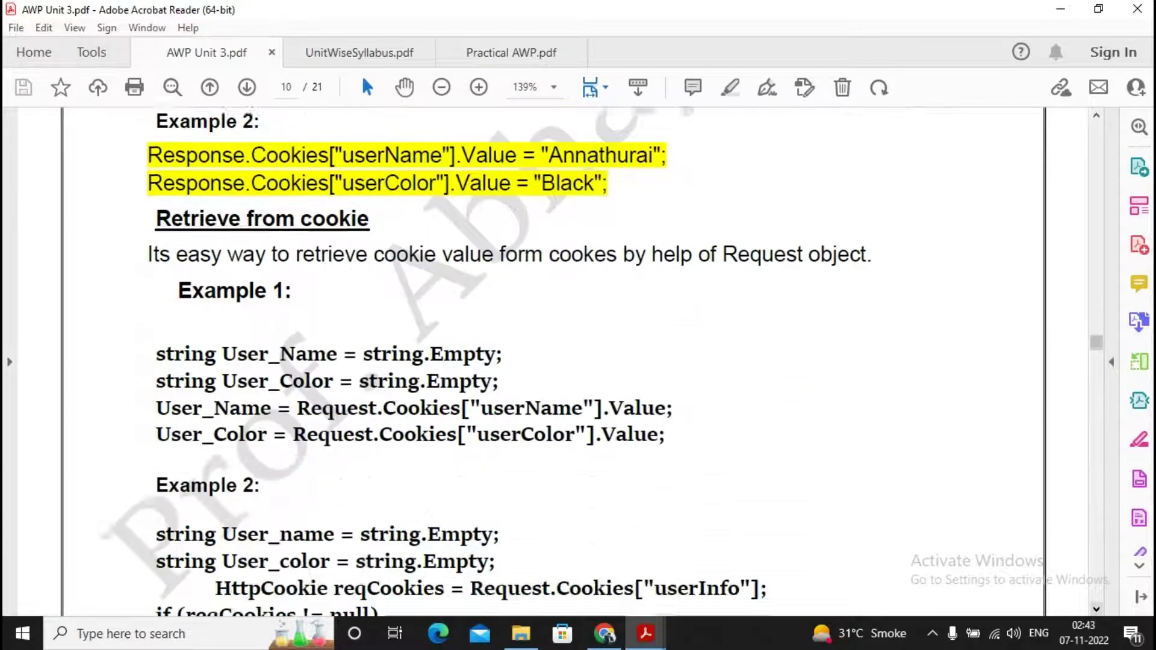
scroll(578, 361, down, 2)
scroll(578, 362, down, 2)
scroll(579, 361, down, 5)
scroll(578, 362, down, 1)
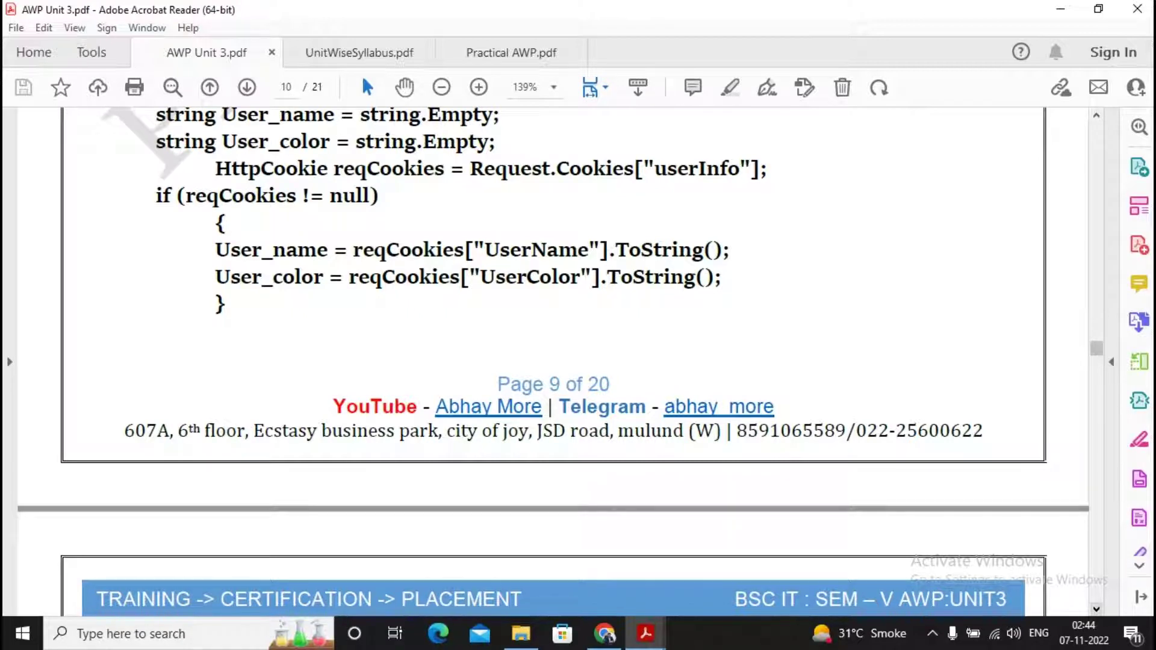
scroll(554, 361, down, 1)
scroll(553, 361, down, 4)
scroll(553, 362, down, 4)
scroll(554, 361, down, 1)
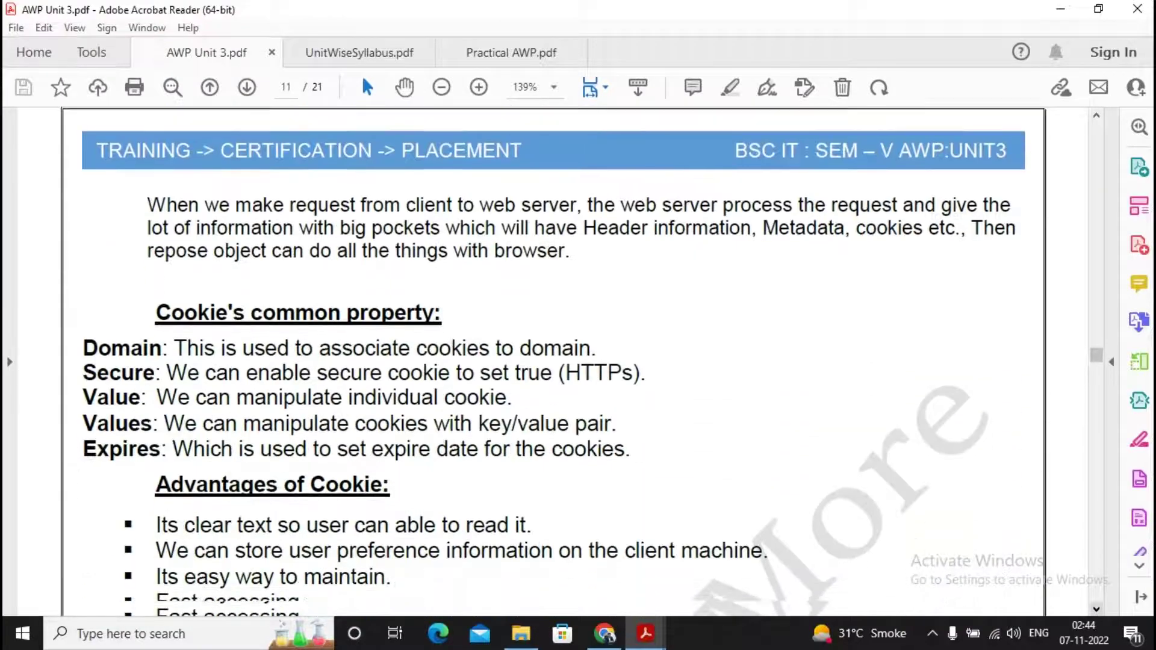
scroll(553, 361, down, 4)
scroll(553, 361, down, 6)
scroll(553, 361, down, 8)
scroll(553, 361, down, 2)
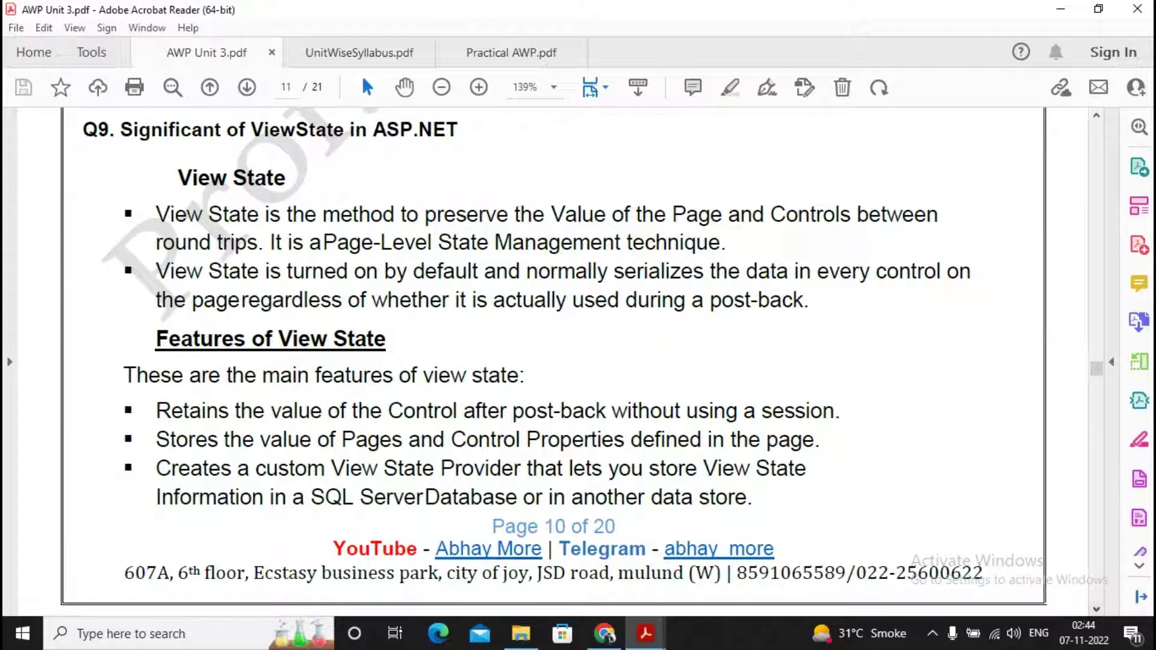
scroll(553, 361, down, 1)
scroll(554, 361, down, 4)
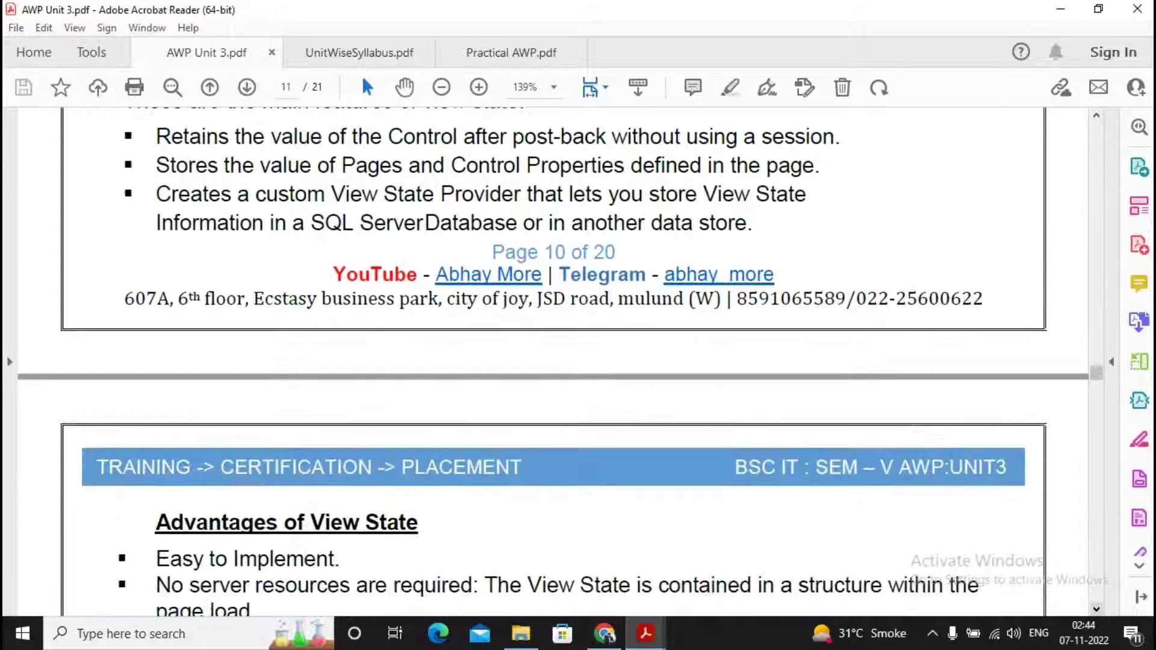
scroll(553, 361, down, 5)
scroll(554, 361, down, 3)
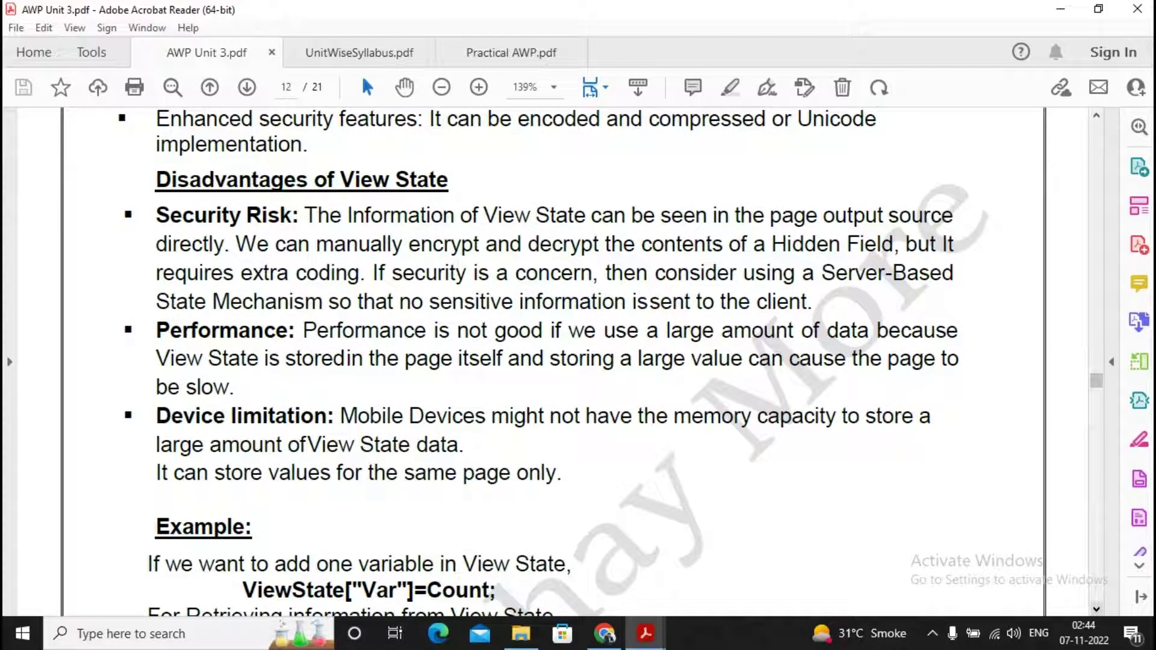
Glance at other open windows with Alt+Tab while page 12's View State disadvantages show.
key(alt+Tab)
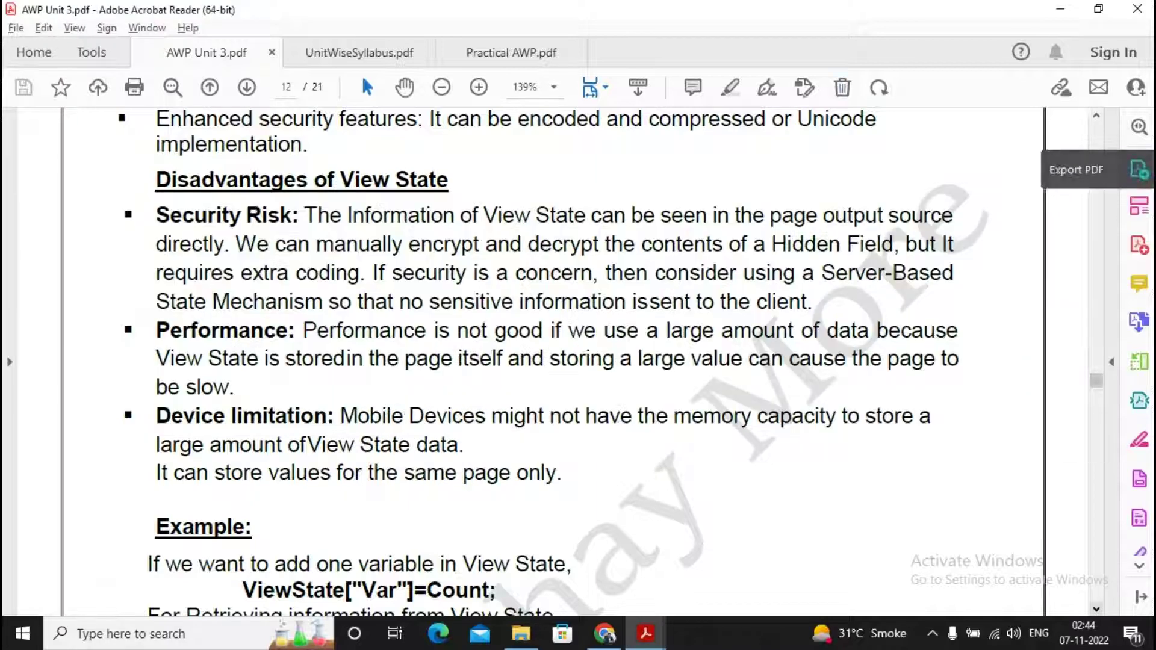
click(361, 53)
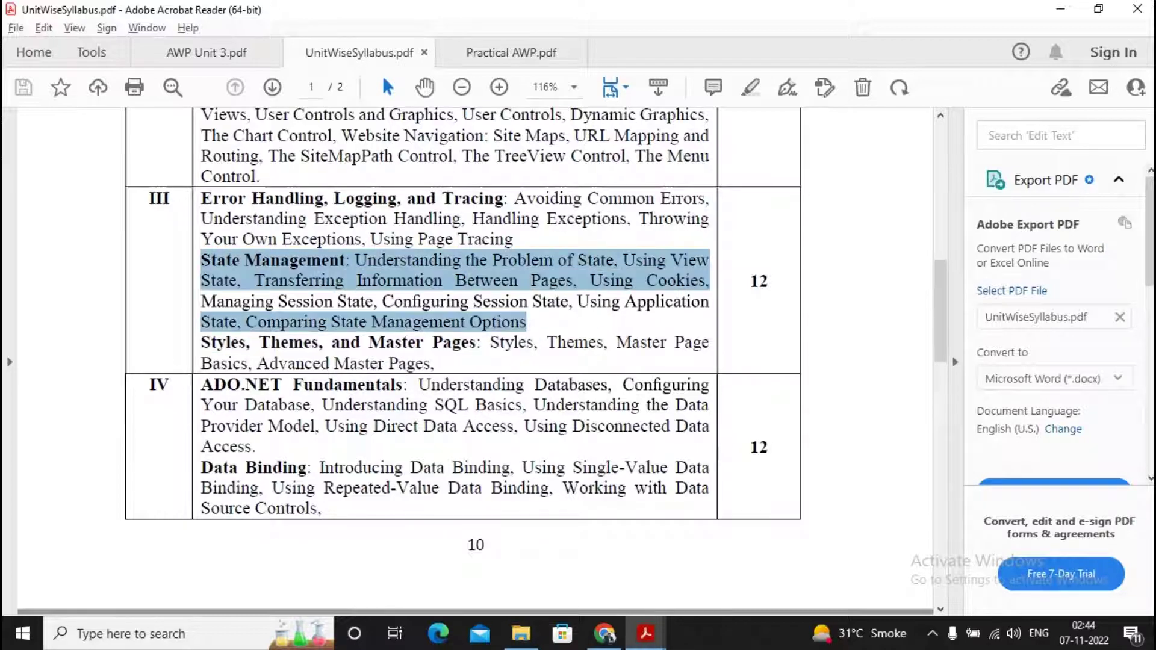
drag(201, 259, 525, 322)
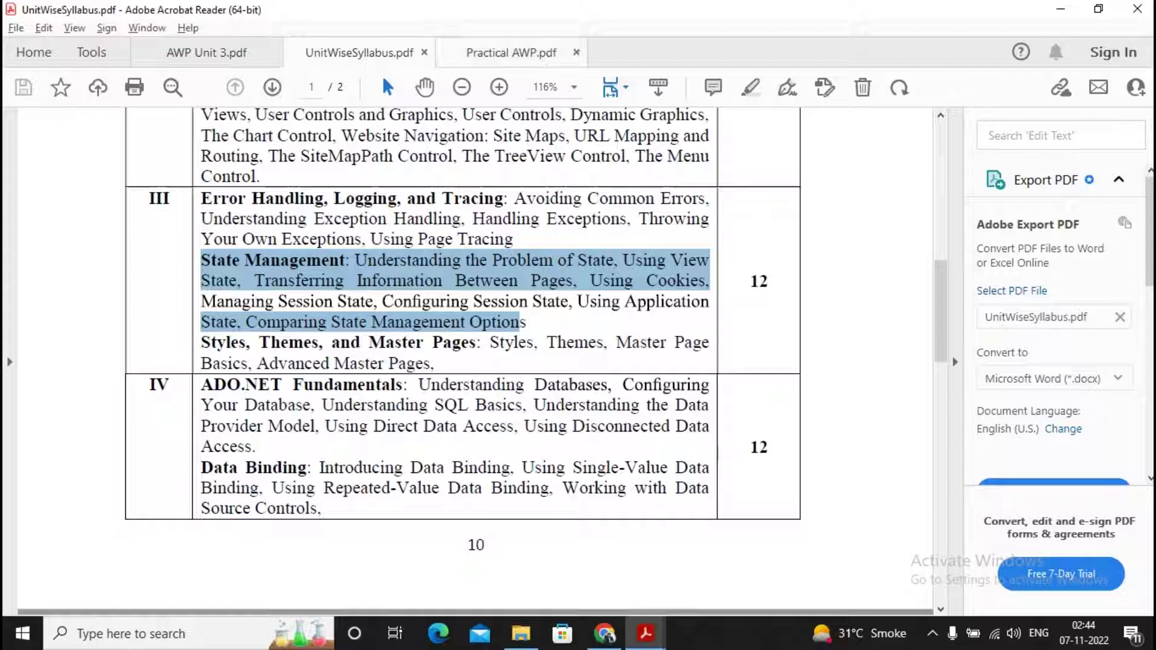
click(206, 53)
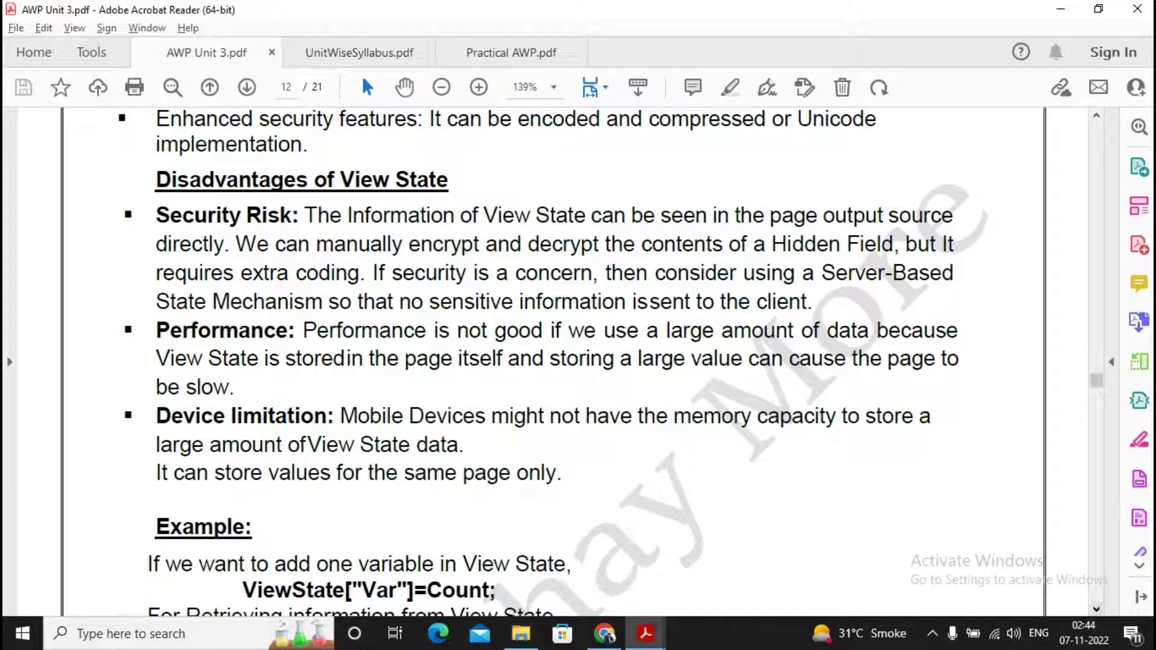
scroll(1095, 608, down, 1)
scroll(1095, 608, down, 4)
scroll(1096, 608, down, 6)
scroll(554, 362, down, 5)
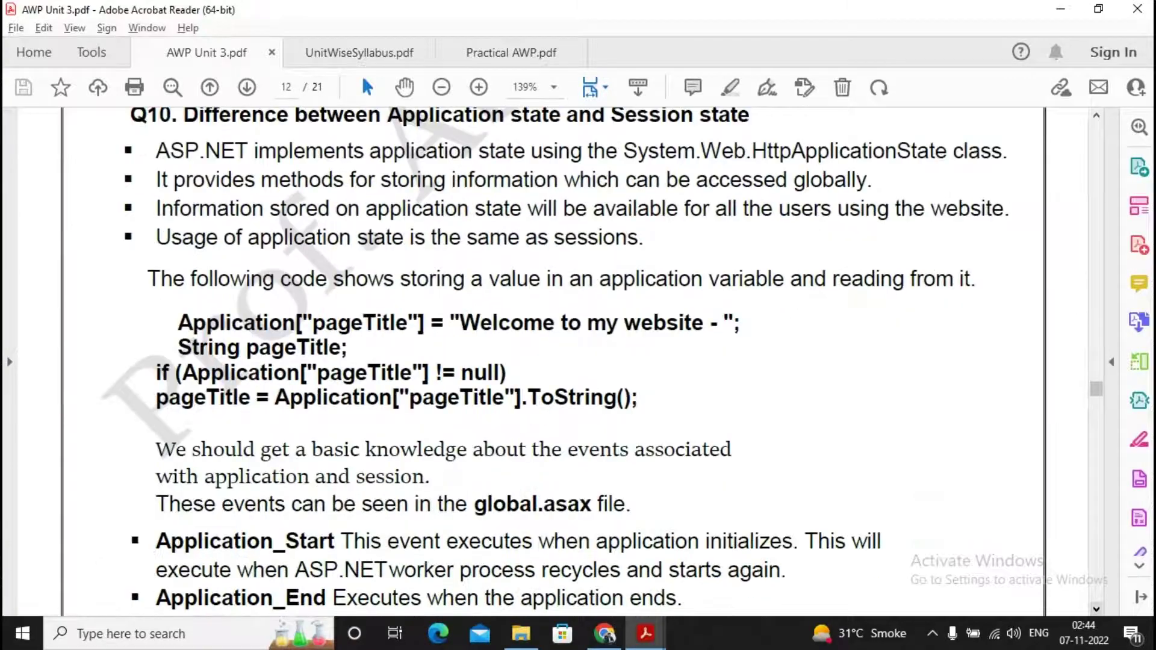
scroll(553, 361, down, 1)
scroll(554, 361, down, 3)
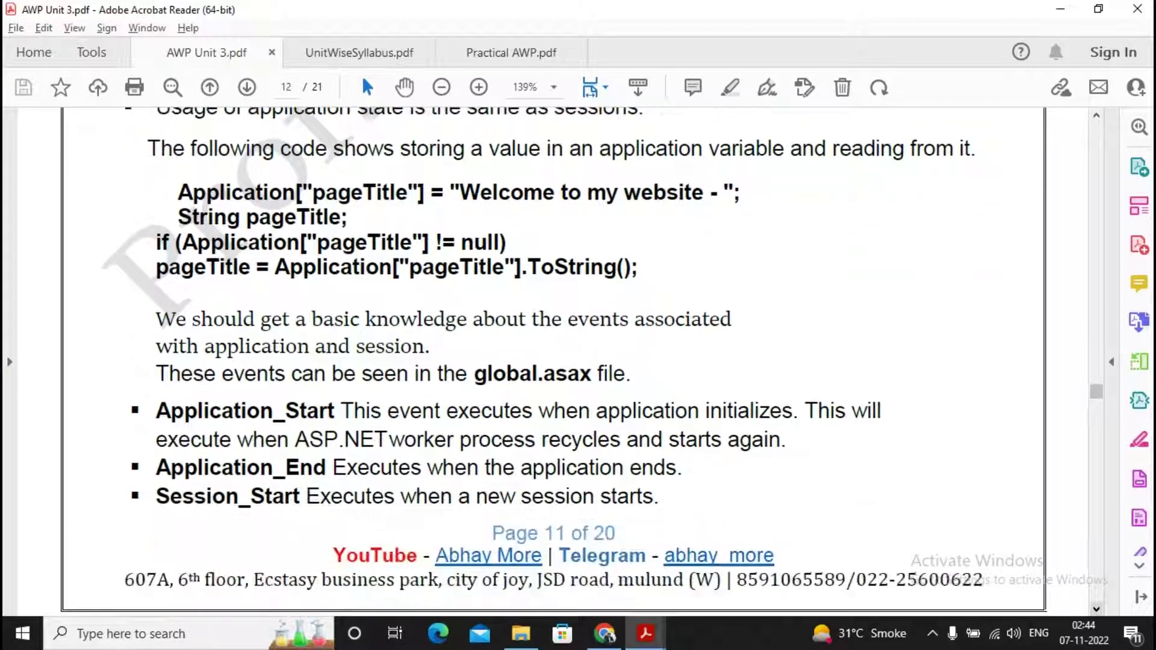
scroll(554, 361, down, 6)
scroll(554, 362, down, 10)
scroll(553, 361, down, 5)
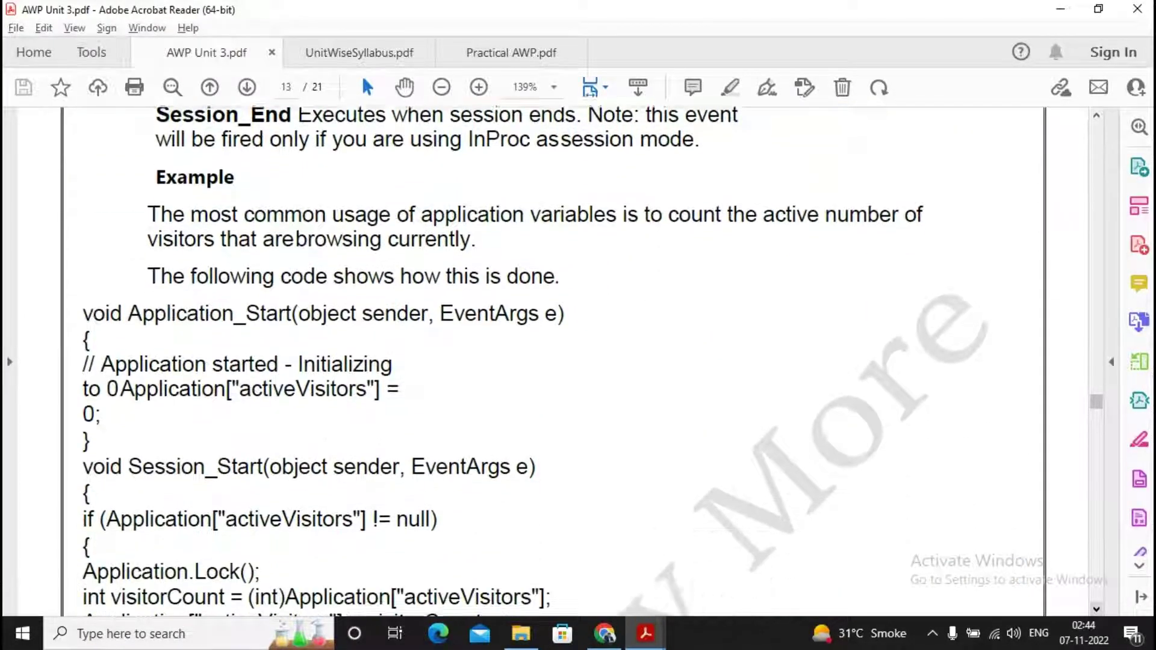
scroll(554, 361, down, 6)
scroll(553, 362, down, 6)
scroll(553, 361, down, 1)
scroll(554, 361, down, 7)
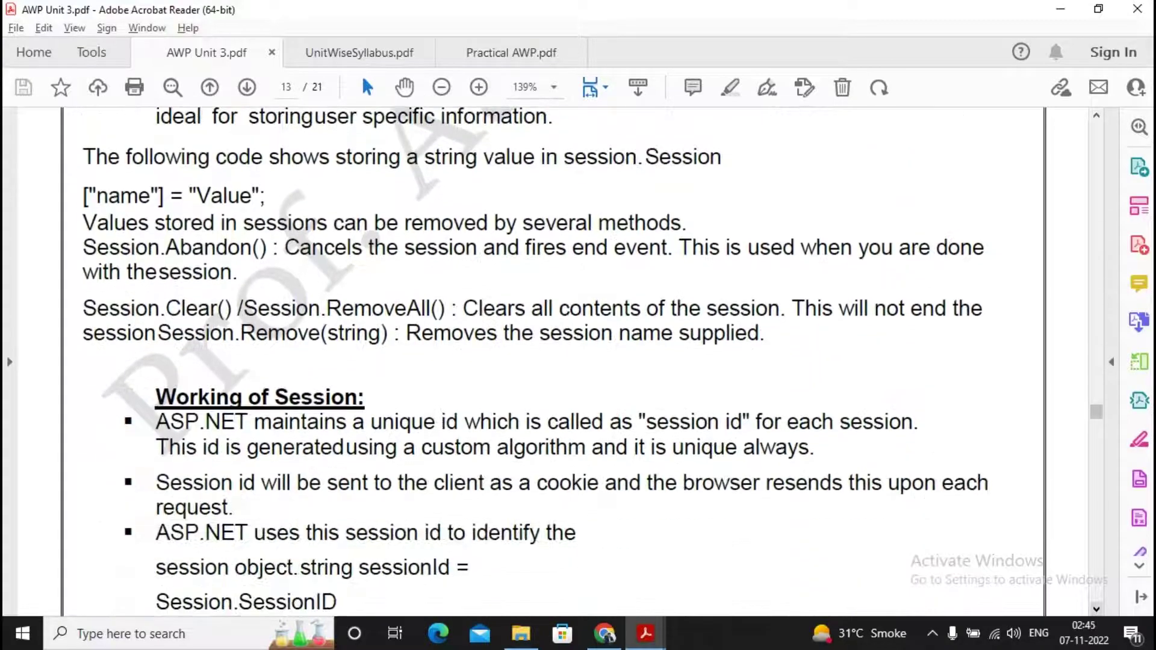
scroll(554, 362, down, 5)
scroll(554, 361, down, 1)
scroll(554, 361, down, 3)
scroll(553, 362, down, 6)
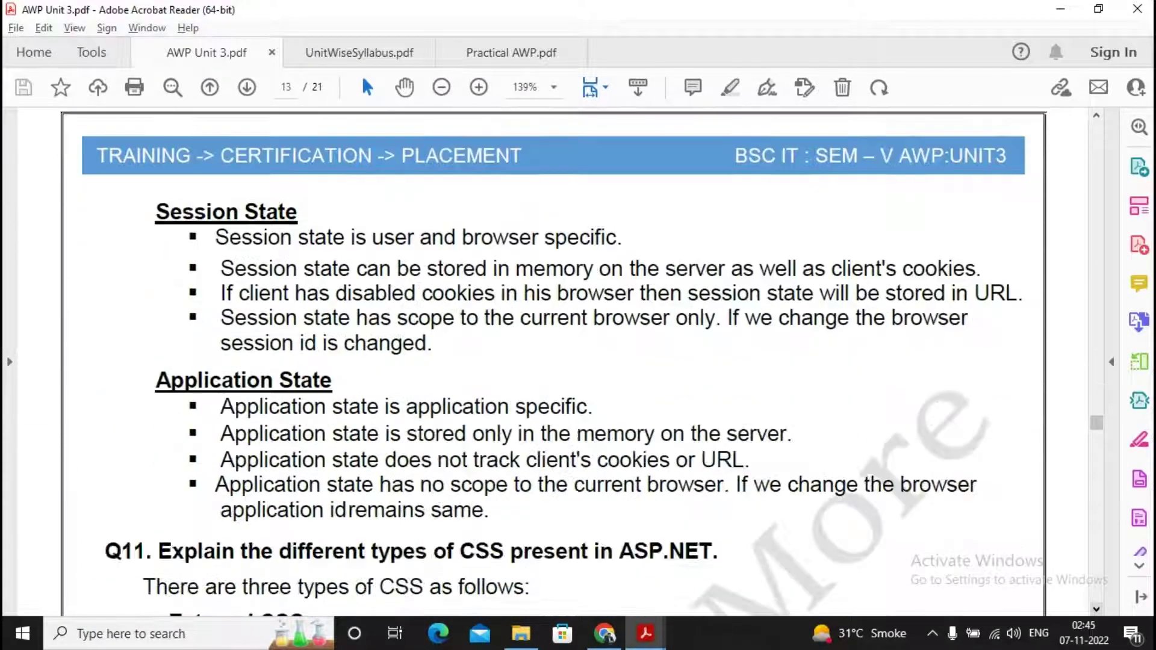
scroll(554, 361, down, 4)
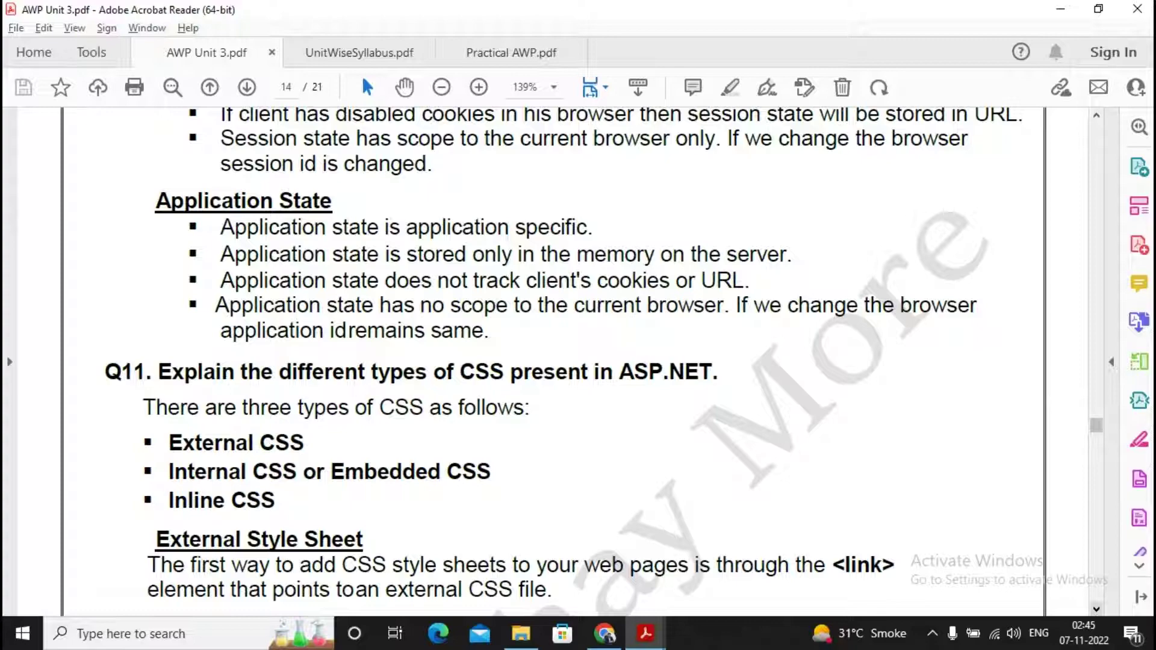
scroll(554, 362, down, 1)
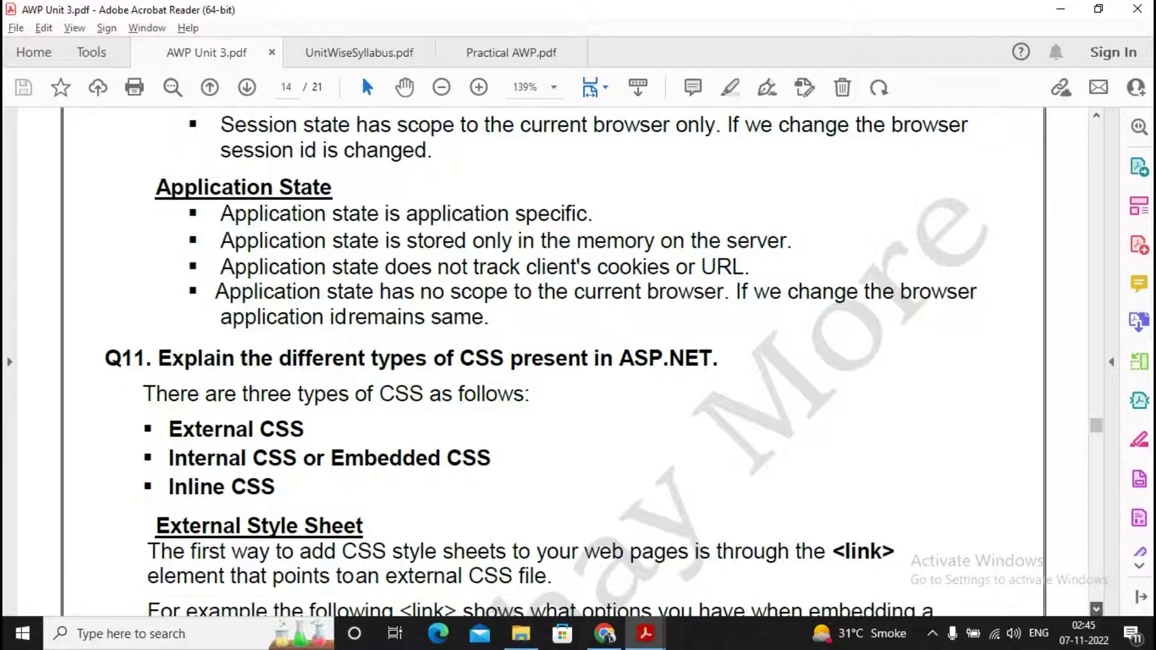
scroll(553, 362, down, 2)
scroll(553, 361, down, 3)
scroll(553, 361, down, 2)
scroll(554, 362, down, 3)
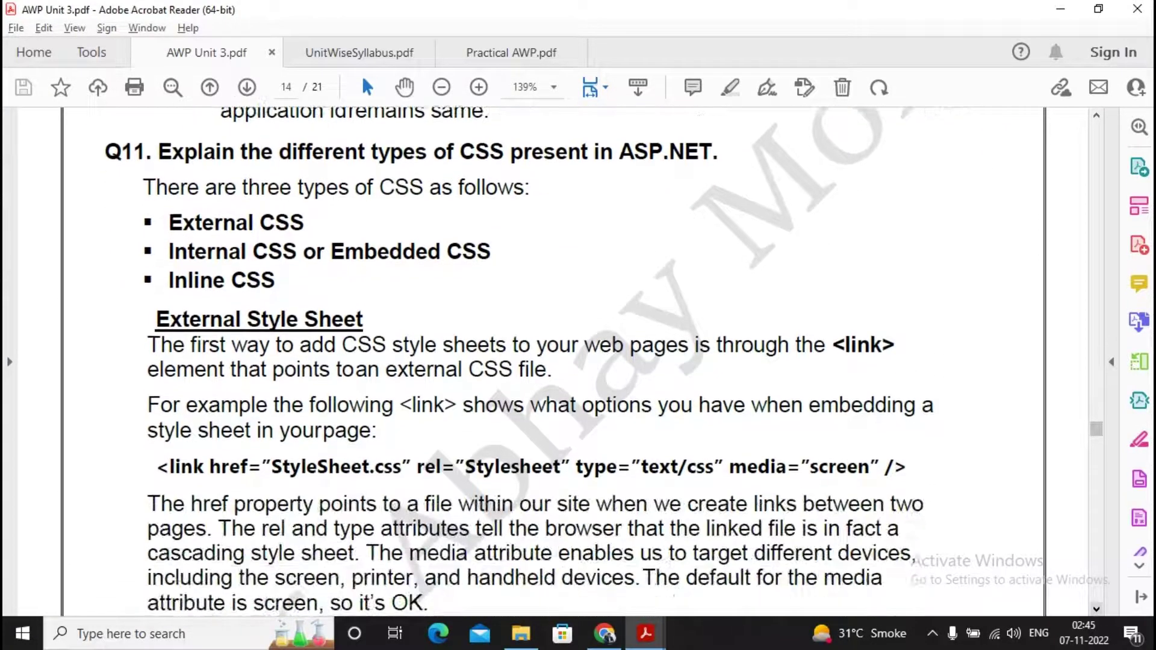
scroll(554, 361, down, 6)
scroll(553, 362, down, 5)
scroll(553, 361, down, 8)
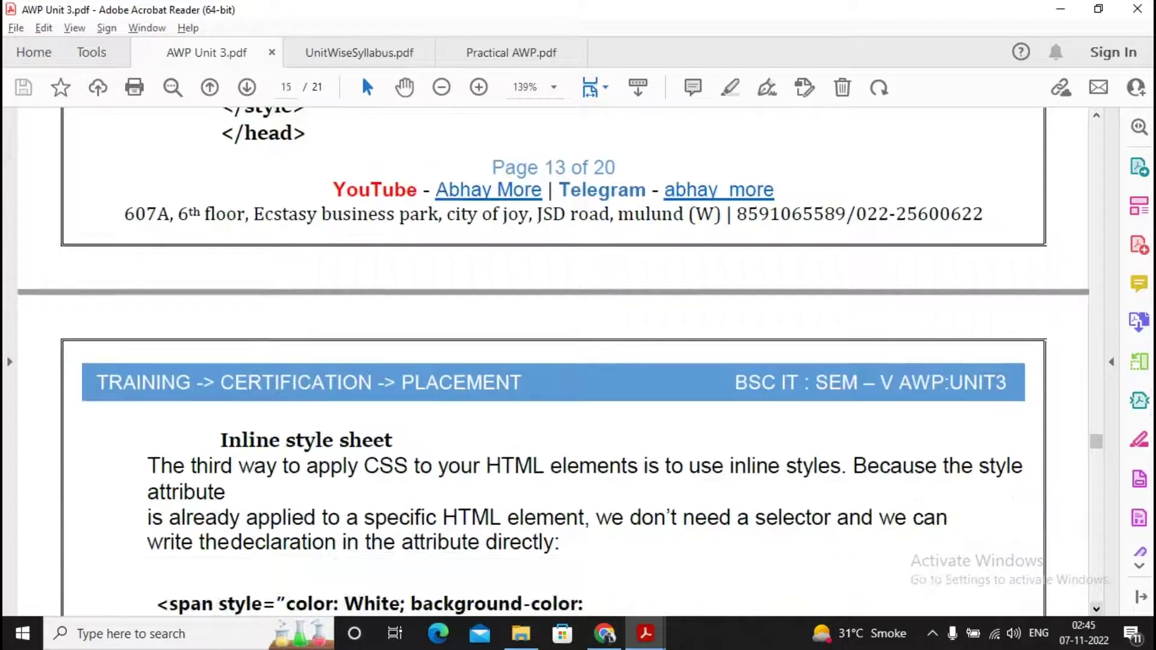
scroll(553, 361, down, 1)
scroll(554, 362, down, 3)
scroll(554, 361, down, 8)
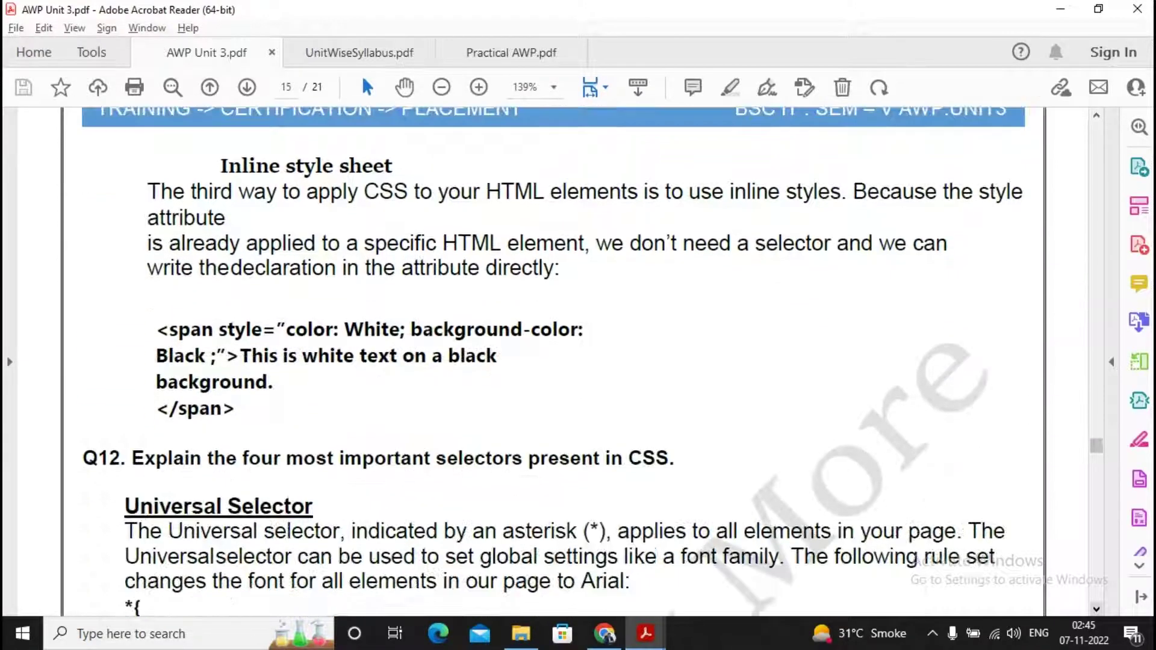
scroll(553, 361, down, 8)
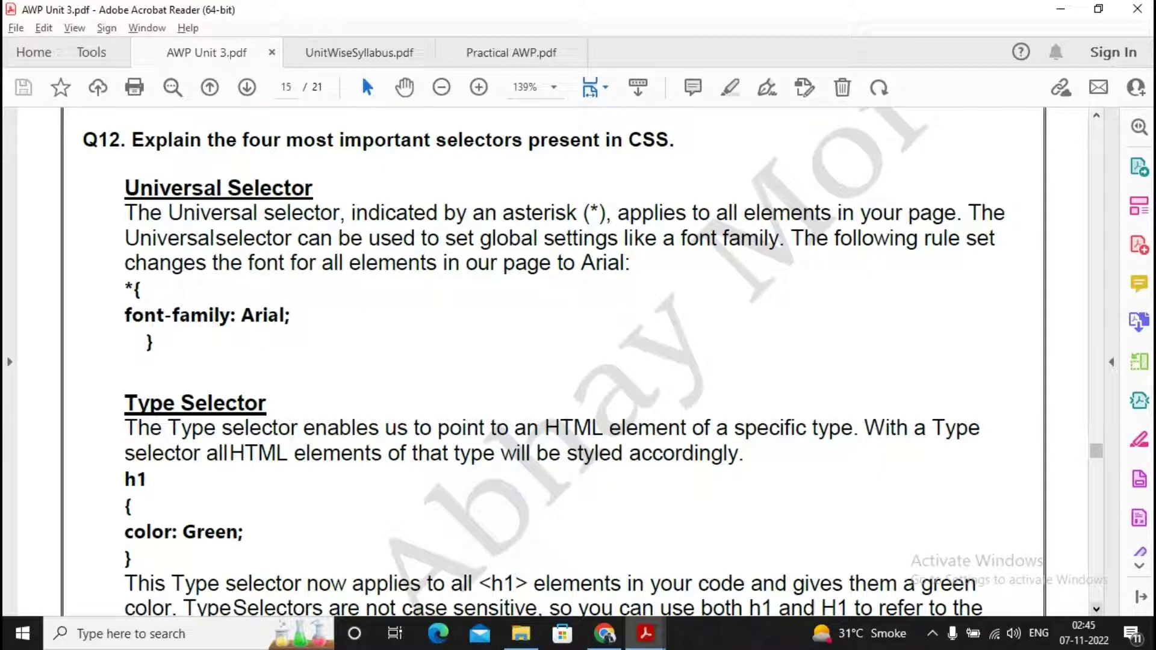
scroll(577, 362, down, 1)
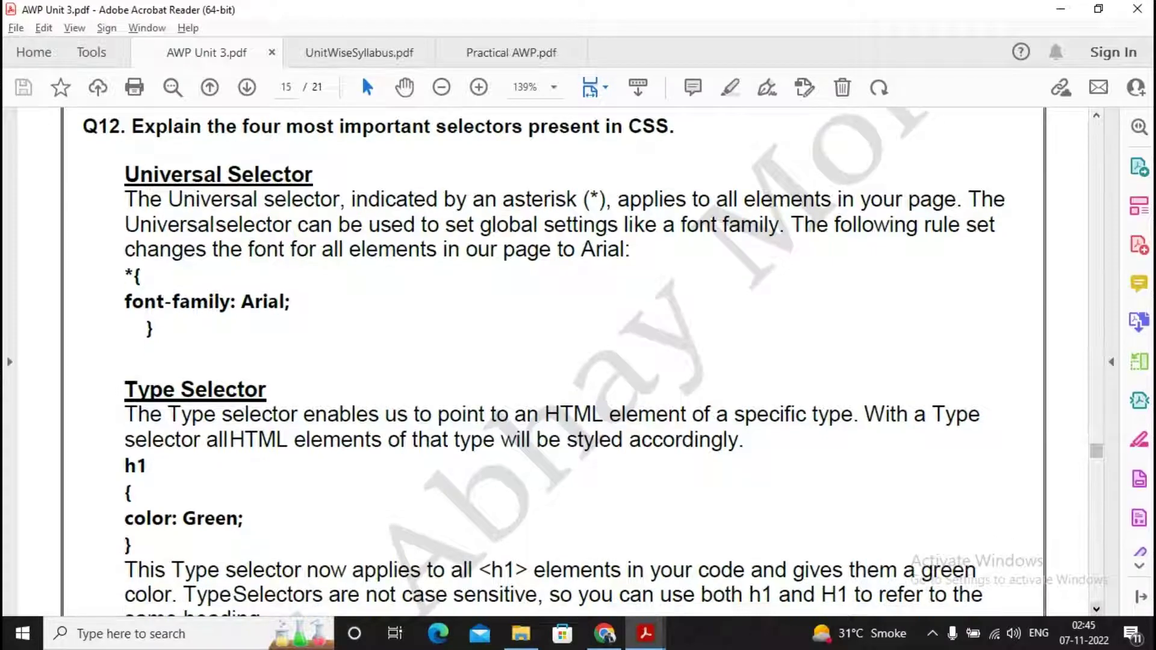
scroll(578, 361, down, 3)
scroll(577, 361, down, 4)
scroll(578, 362, down, 4)
scroll(578, 362, down, 4)
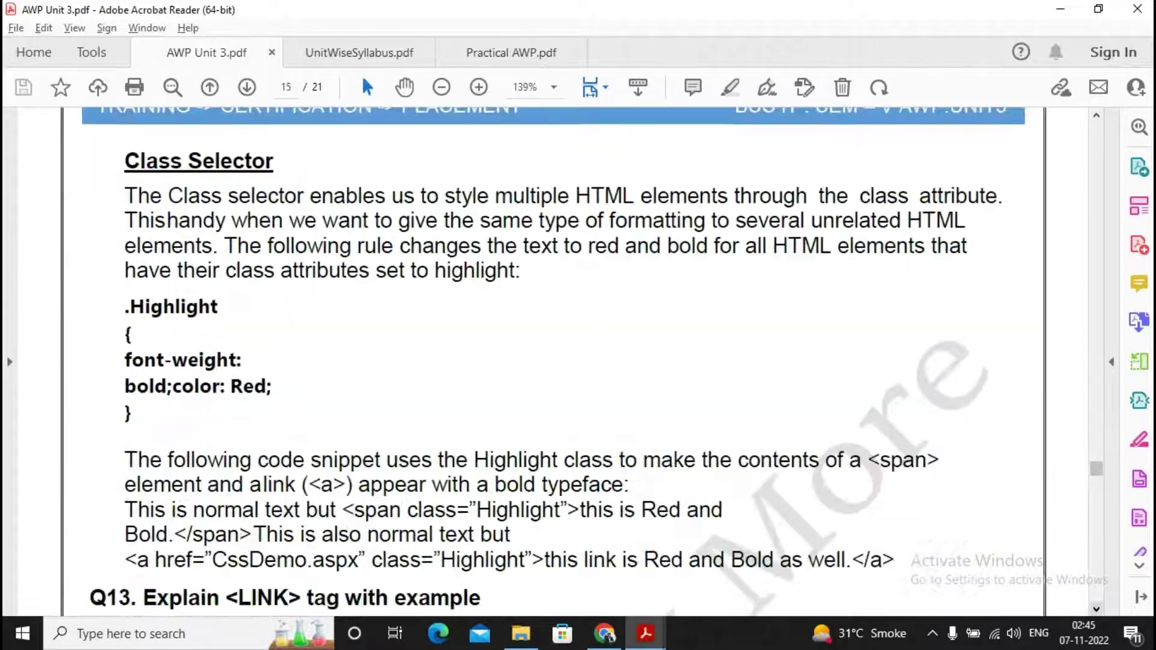
scroll(577, 361, down, 1)
scroll(578, 361, down, 1)
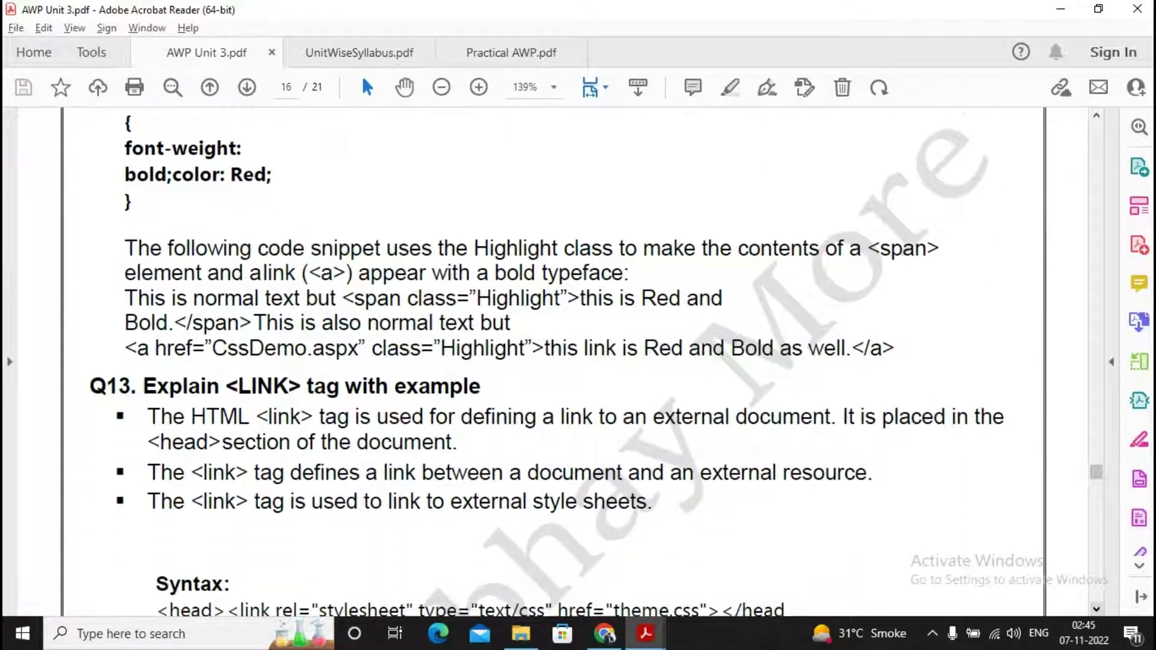
scroll(578, 361, down, 3)
scroll(579, 361, down, 4)
scroll(578, 362, down, 5)
scroll(578, 362, down, 3)
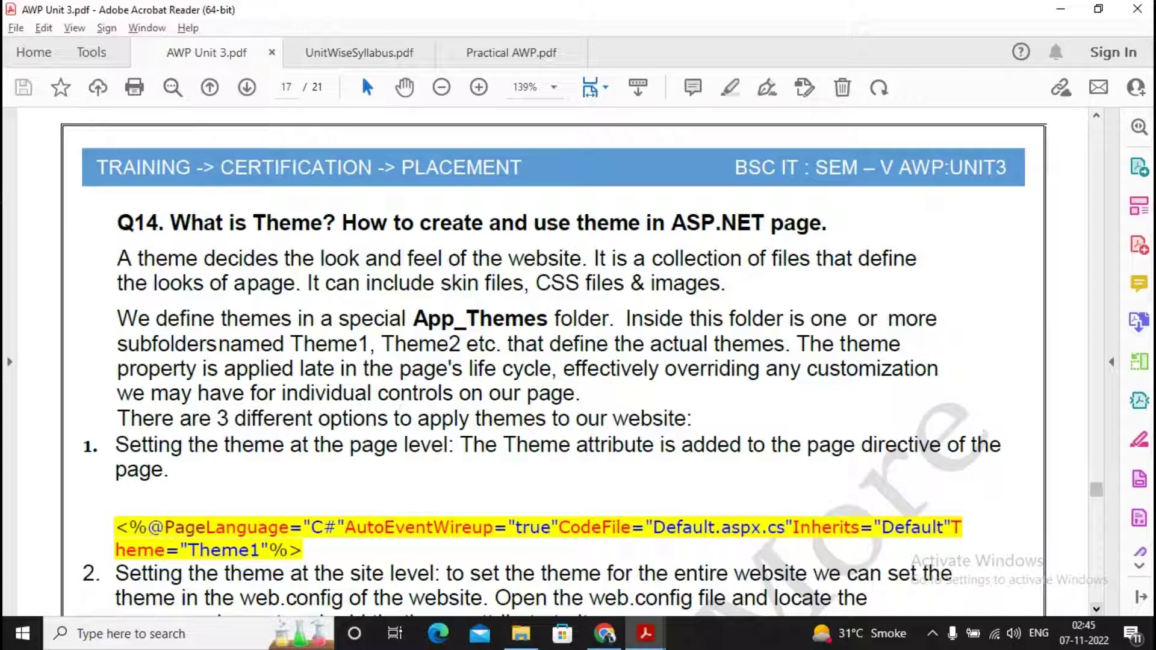
scroll(578, 361, down, 1)
scroll(578, 361, down, 1)
scroll(578, 362, down, 3)
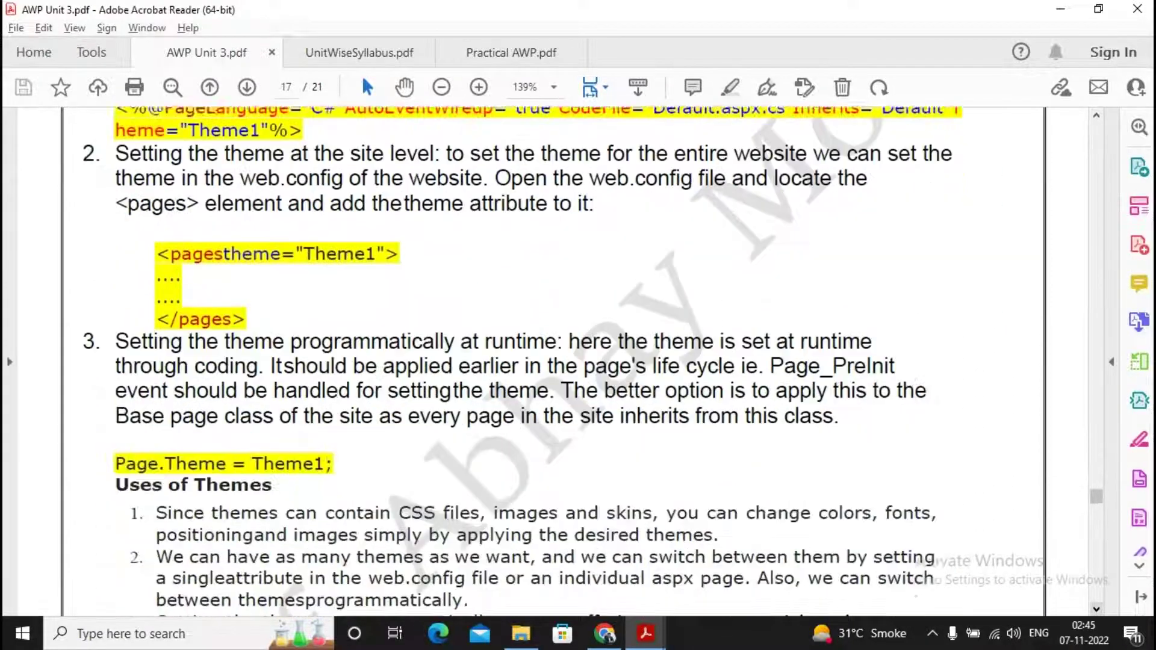
scroll(577, 362, down, 1)
scroll(578, 362, down, 1)
scroll(578, 361, down, 2)
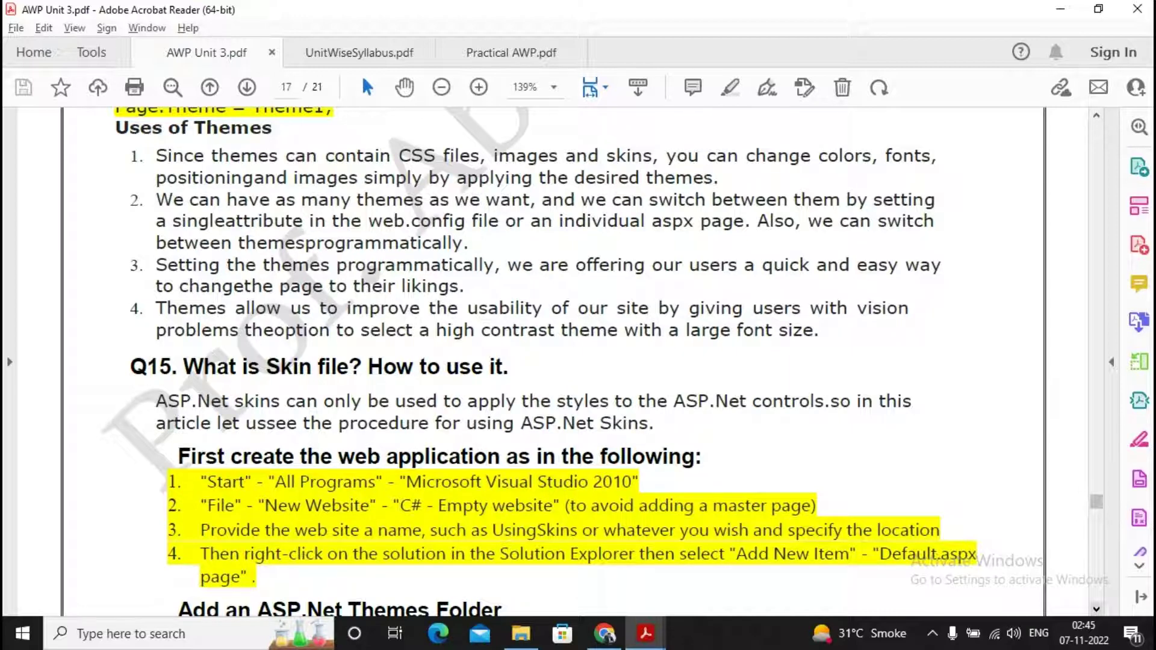
scroll(578, 361, down, 2)
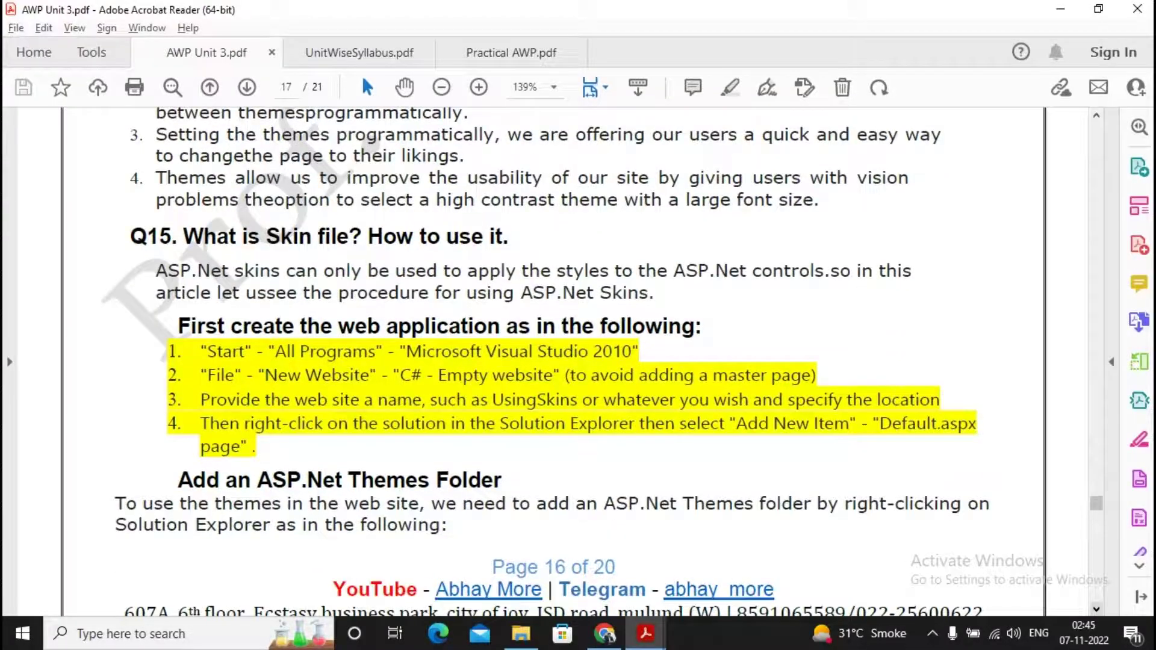
scroll(578, 362, down, 1)
scroll(579, 361, down, 2)
scroll(578, 361, down, 4)
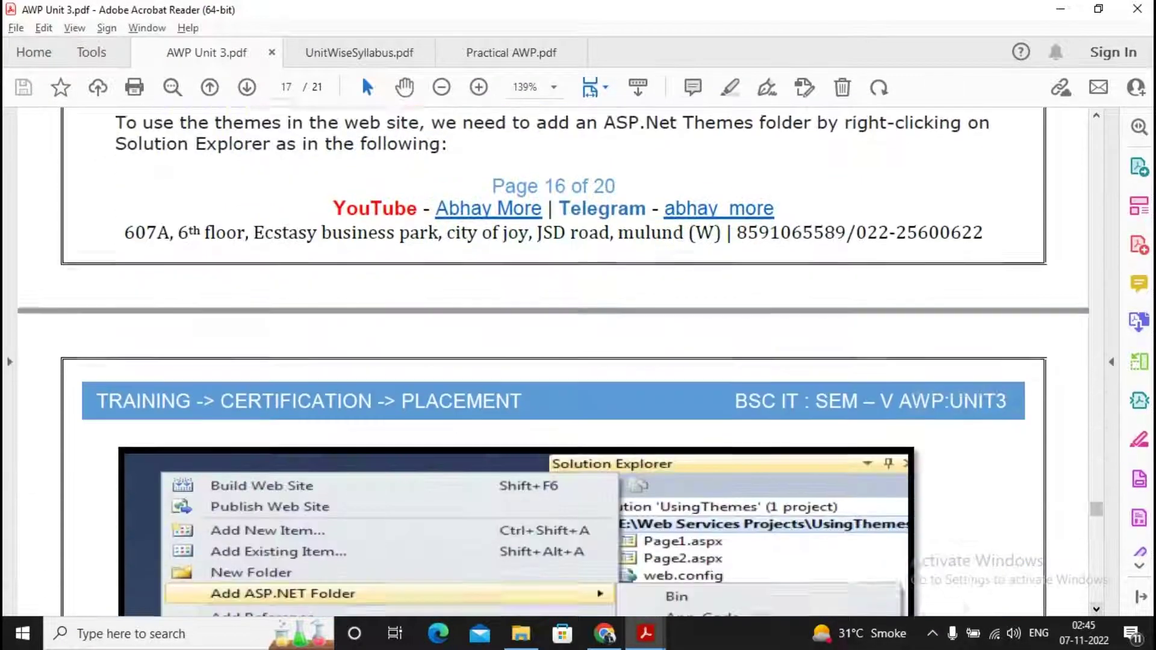
scroll(578, 362, down, 5)
scroll(579, 361, down, 6)
scroll(578, 361, down, 6)
scroll(579, 361, down, 1)
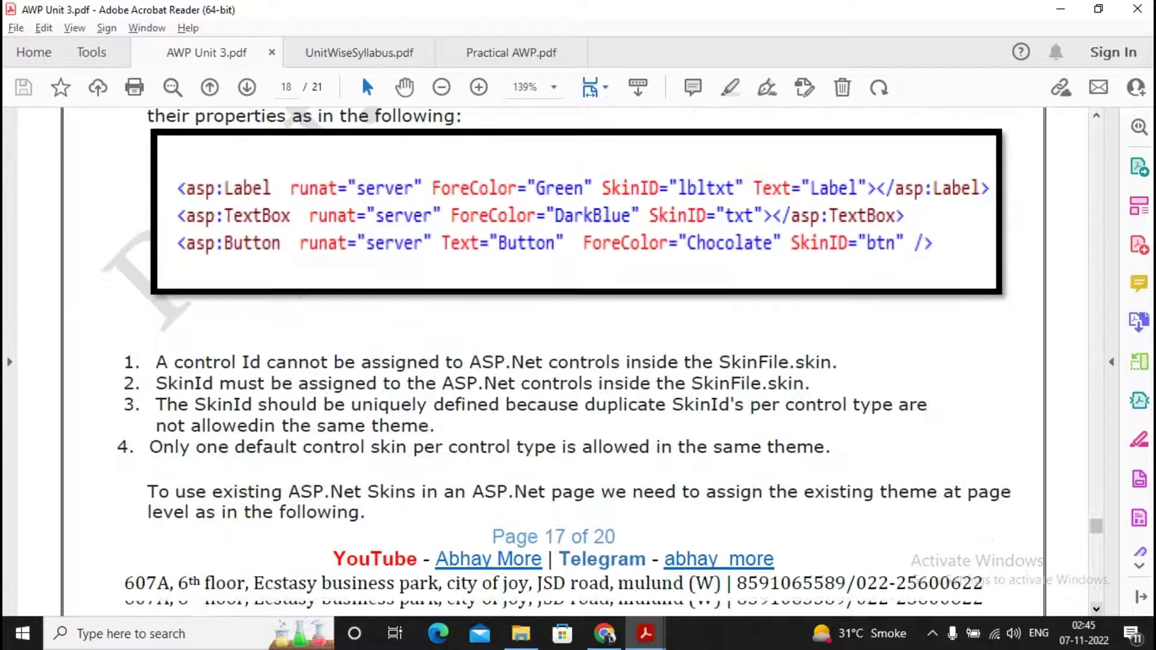
scroll(578, 362, down, 2)
scroll(578, 361, down, 4)
scroll(578, 361, down, 6)
scroll(578, 361, down, 5)
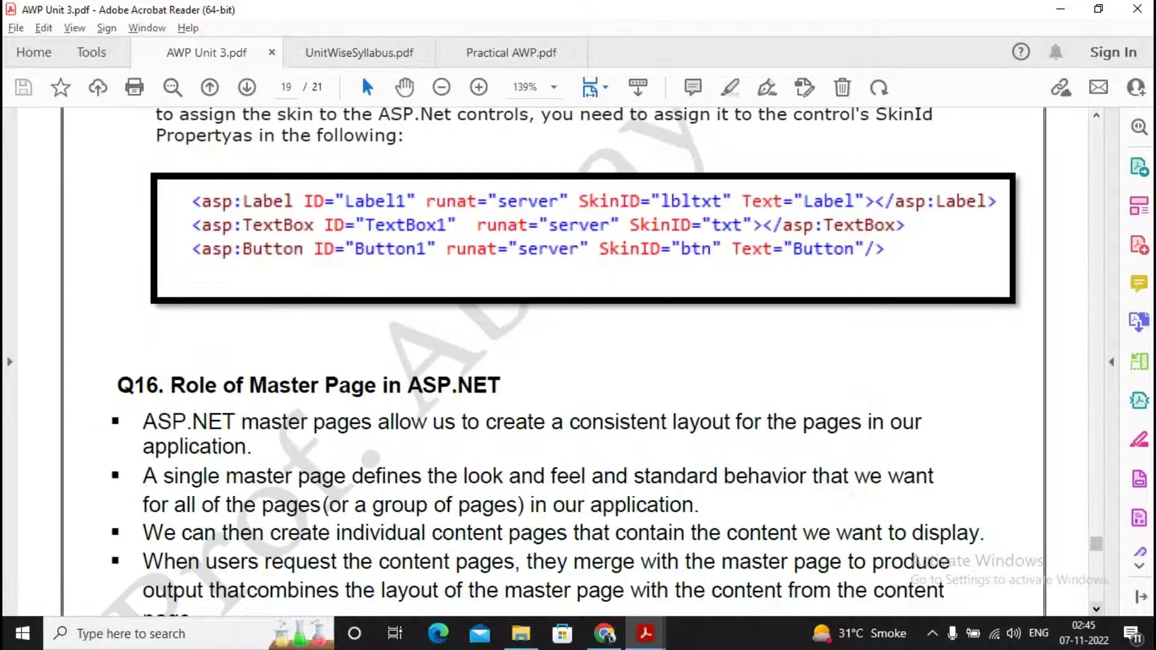
scroll(578, 362, down, 1)
scroll(578, 362, down, 3)
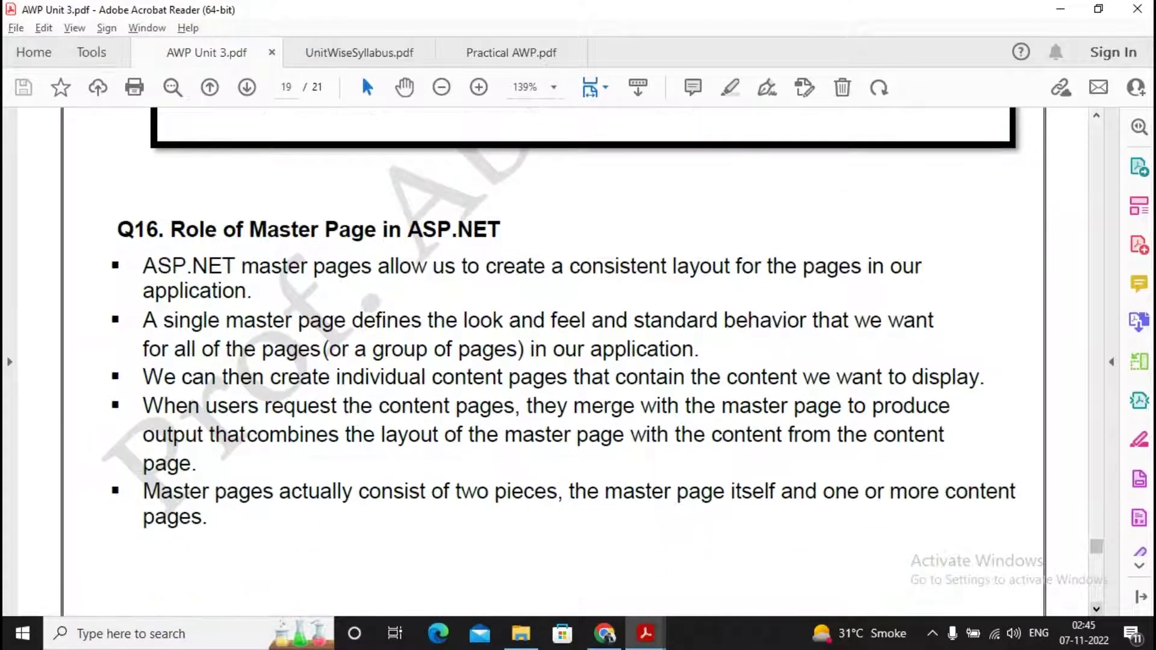
scroll(578, 361, down, 1)
scroll(578, 361, down, 3)
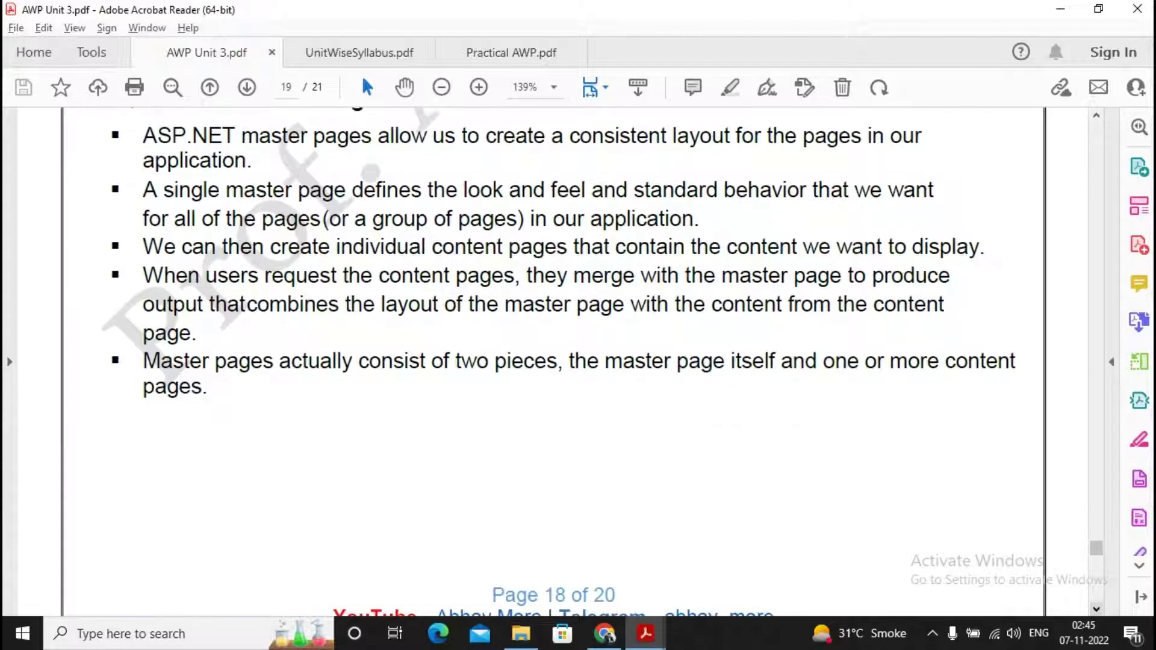
scroll(578, 361, down, 6)
scroll(579, 361, down, 10)
scroll(579, 362, down, 4)
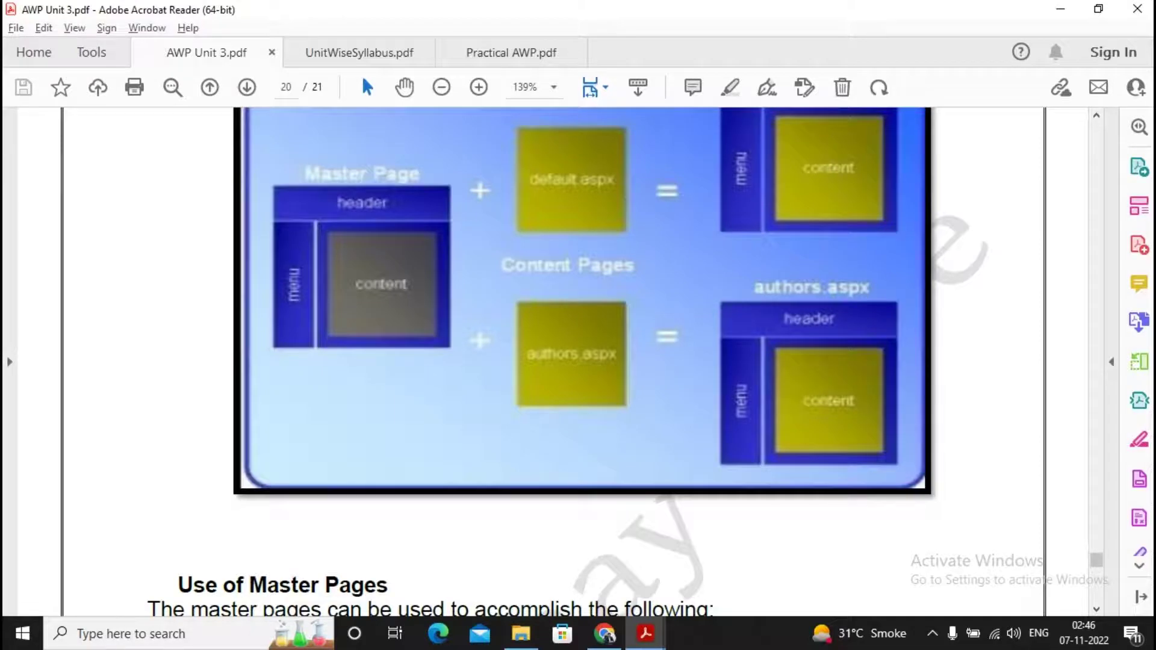
Page down past the master page diagram to the Q17 heading on page 20.
key(Page_Down)
key(Page_Down)
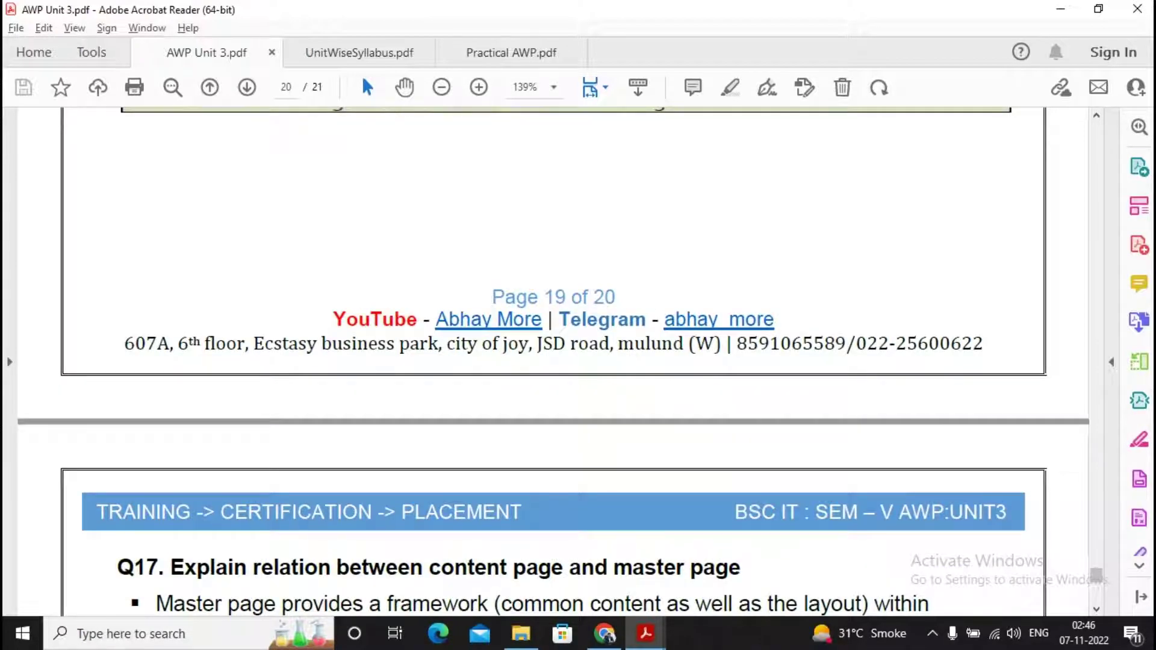
Page down to the notes' final page, 21 of 21.
key(Page_Down)
key(Page_Down)
key(Page_Down)
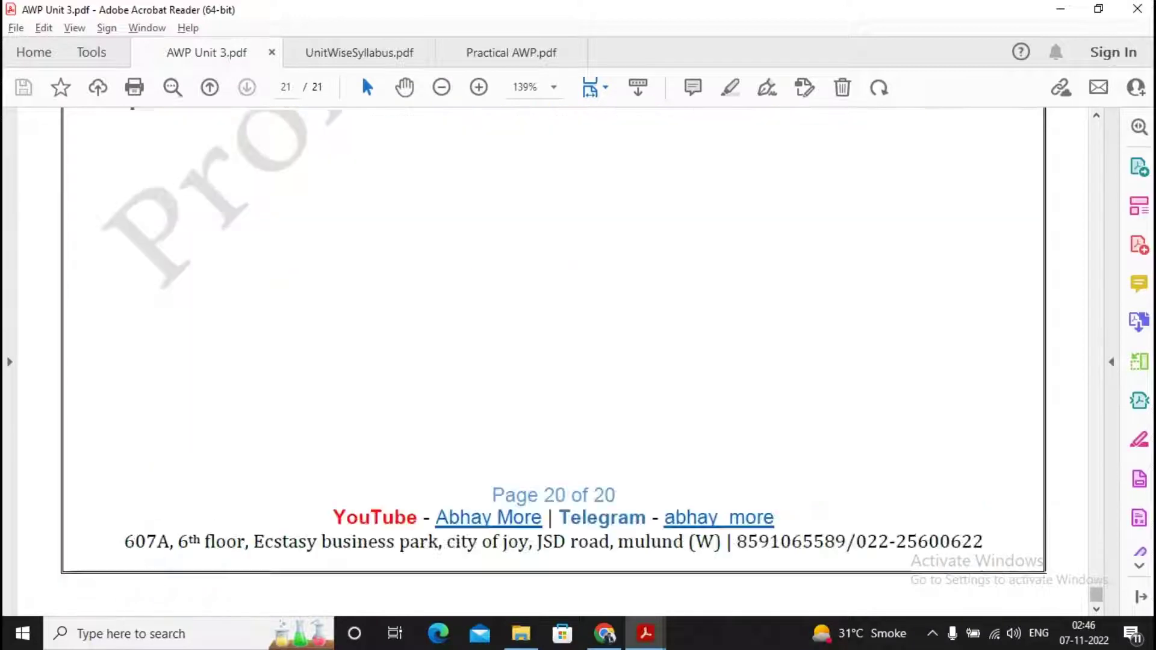